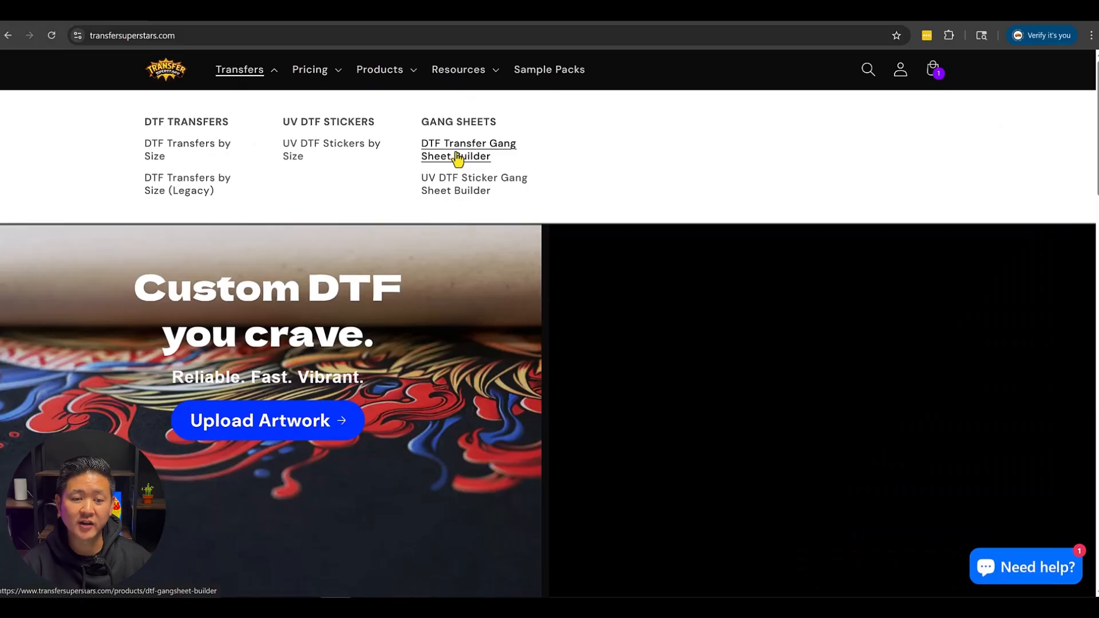
- Open the DTF Transfer Gang Sheet Builder for a 22 in X 100 in sheet and start an Auto Build
left_click(457, 156)
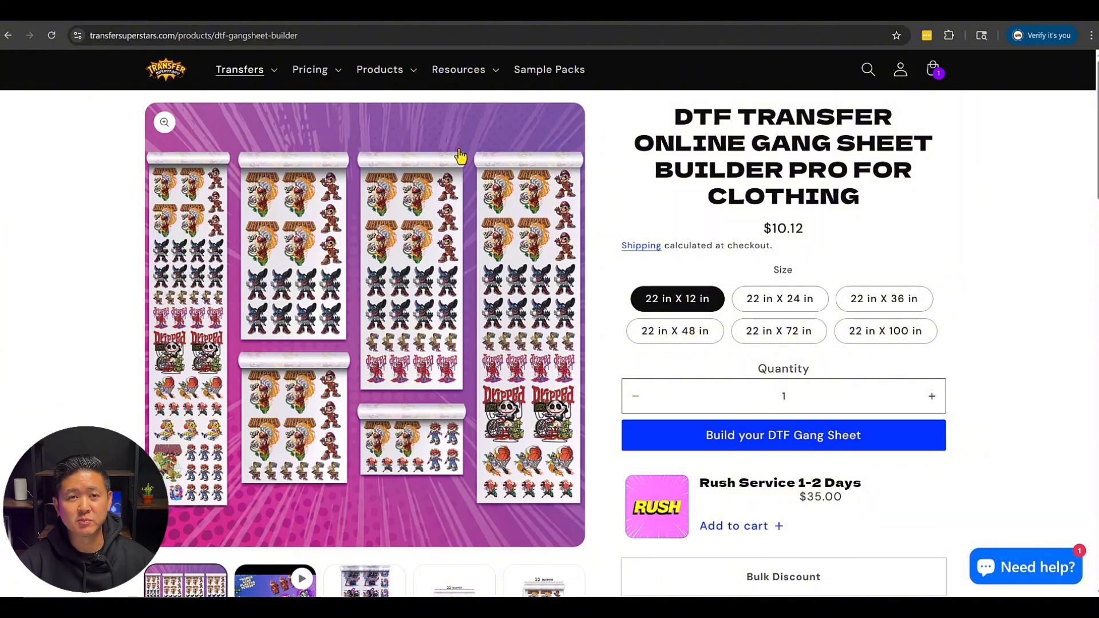
left_click(868, 340)
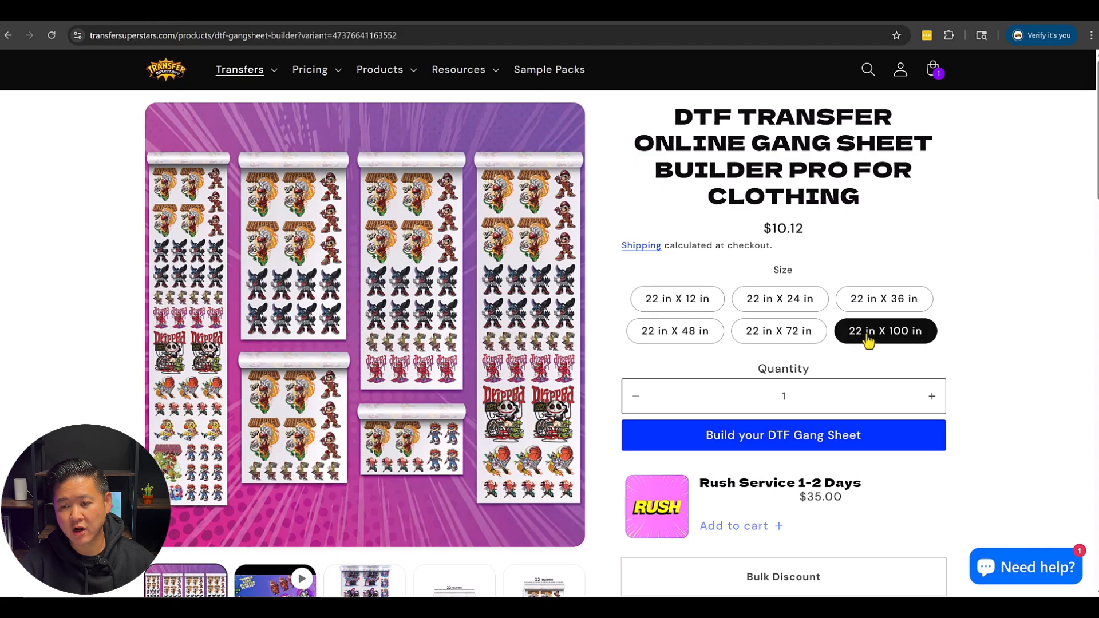
left_click(813, 436)
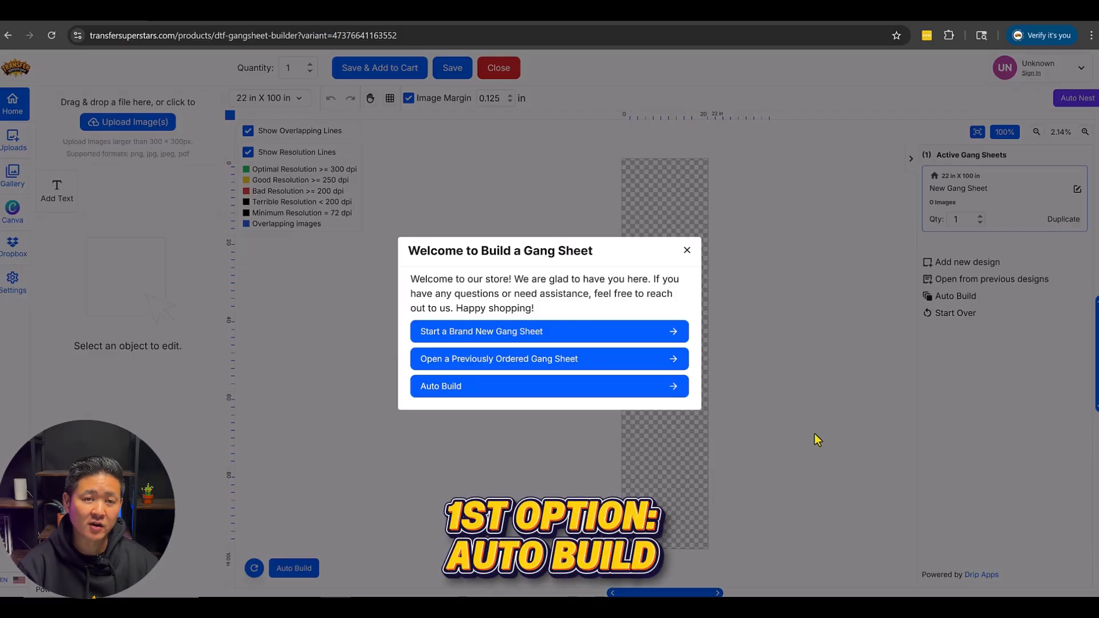
left_click(477, 399)
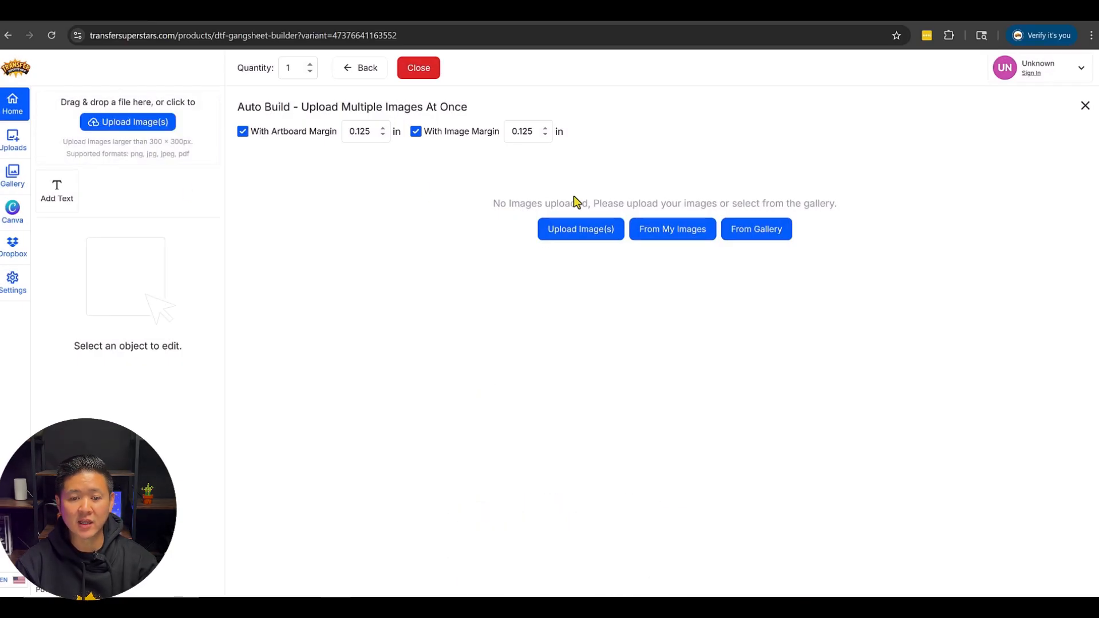
- Upload the eight designs in the first two rows of the Content folder, from the colorful bulldog through D (938).png
left_click(577, 240)
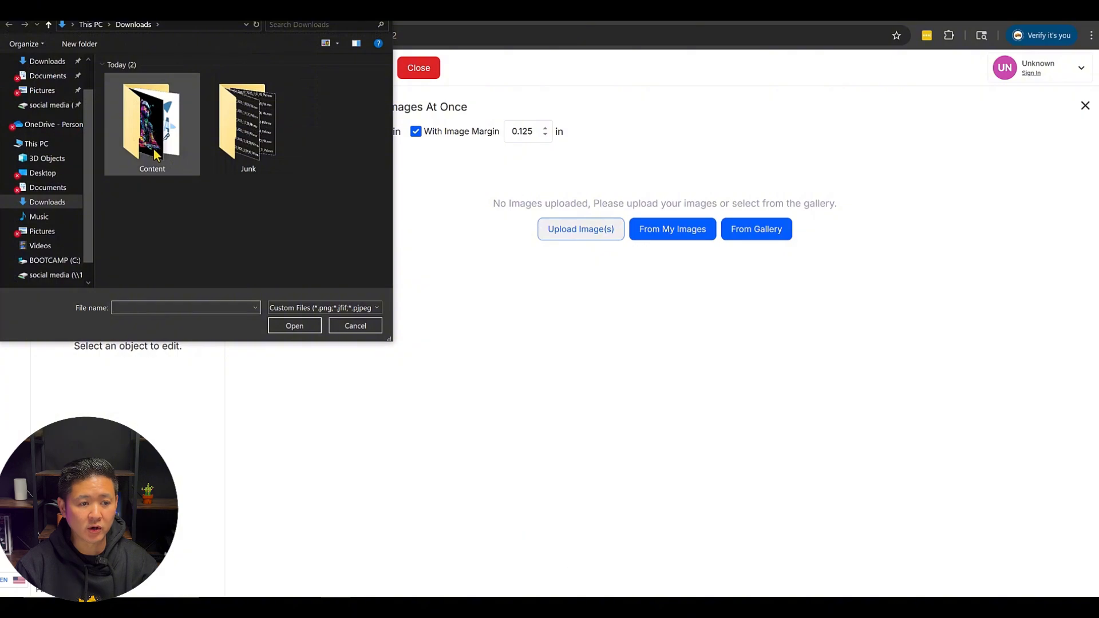
double_click(154, 153)
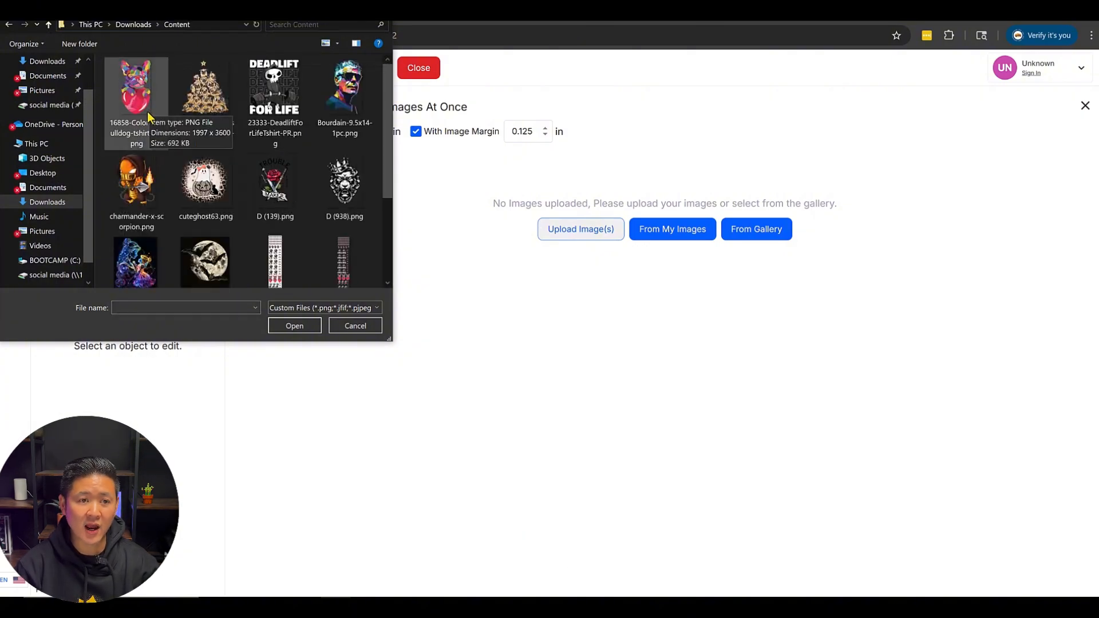
left_click(147, 112)
left_click(227, 118, "ctrl")
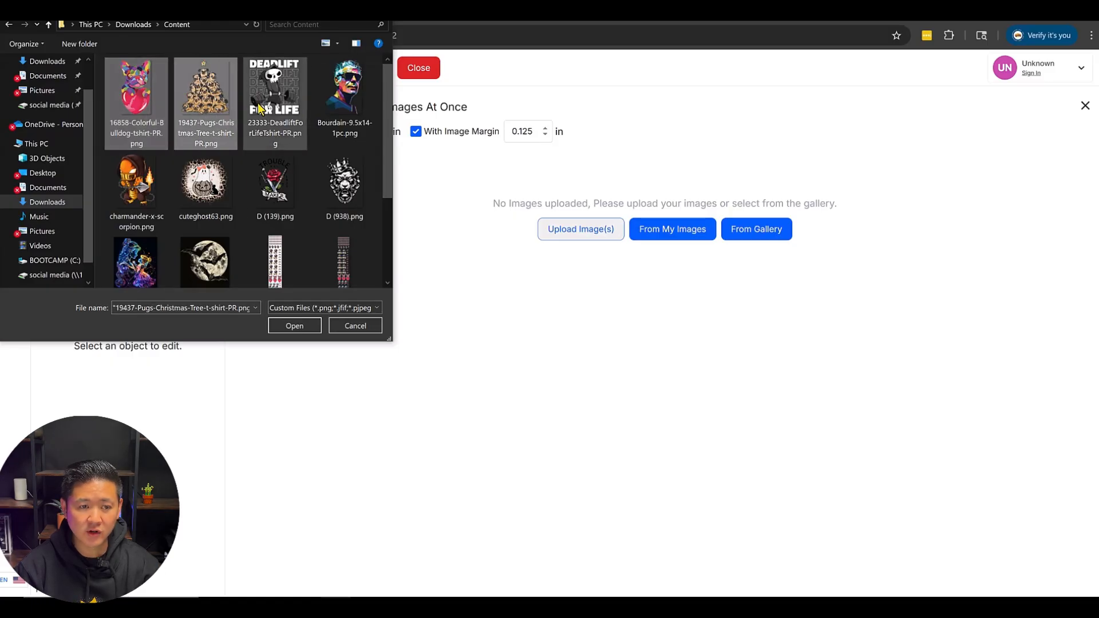
left_click(259, 108, "ctrl")
left_click(343, 95, "ctrl")
left_click(319, 198, "ctrl")
left_click(269, 189, "ctrl")
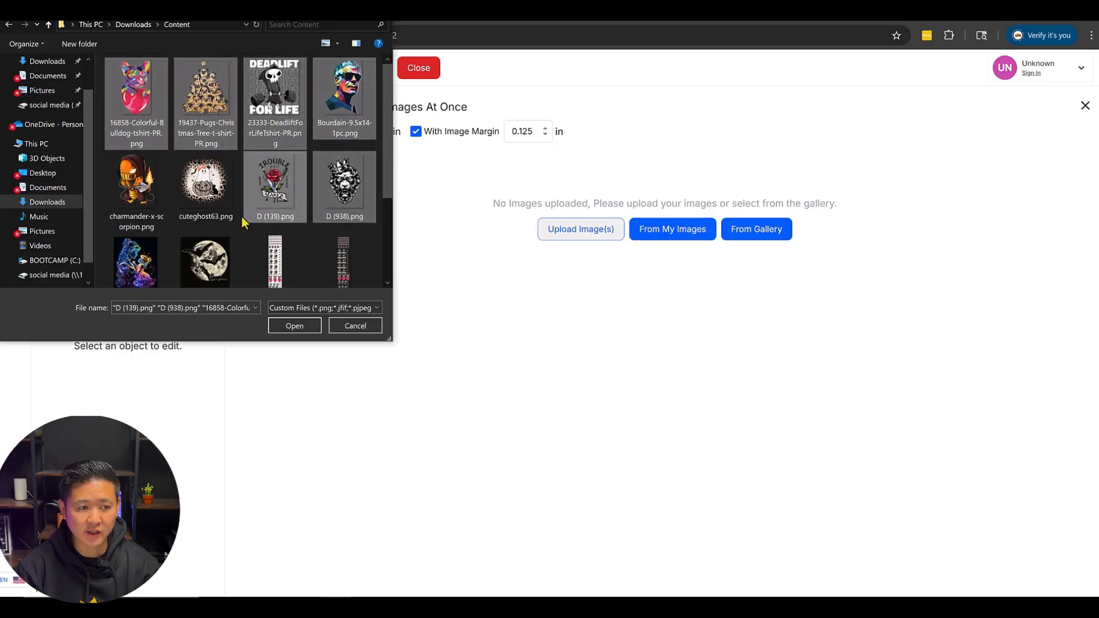
left_click(206, 189, "ctrl")
left_click(138, 186, "ctrl")
scroll(275, 189, "down", 3)
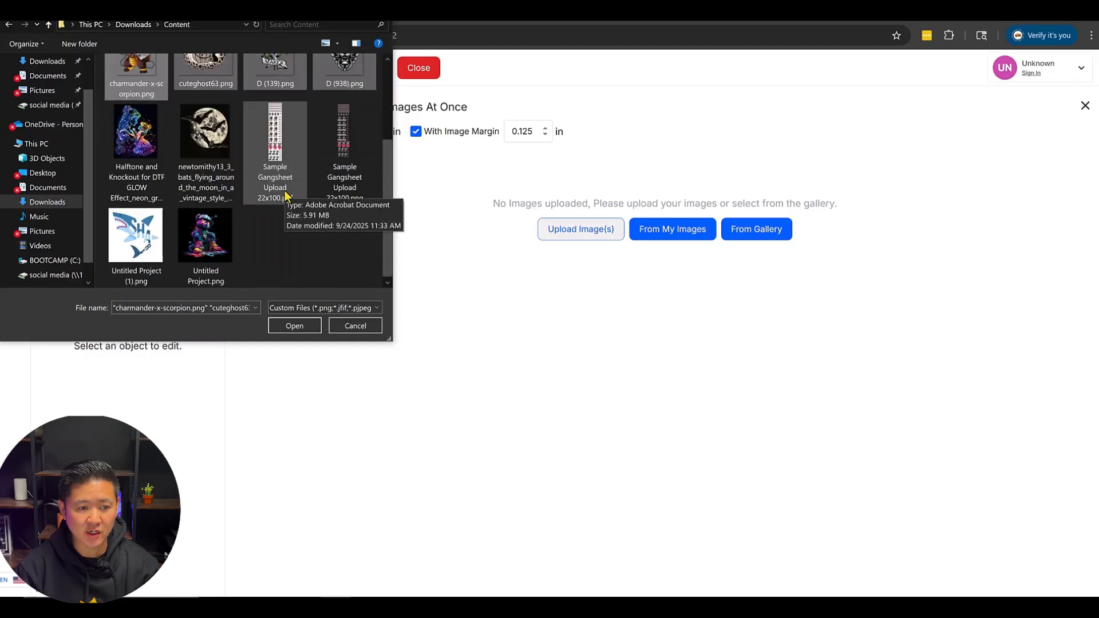
scroll(285, 194, "up", 3)
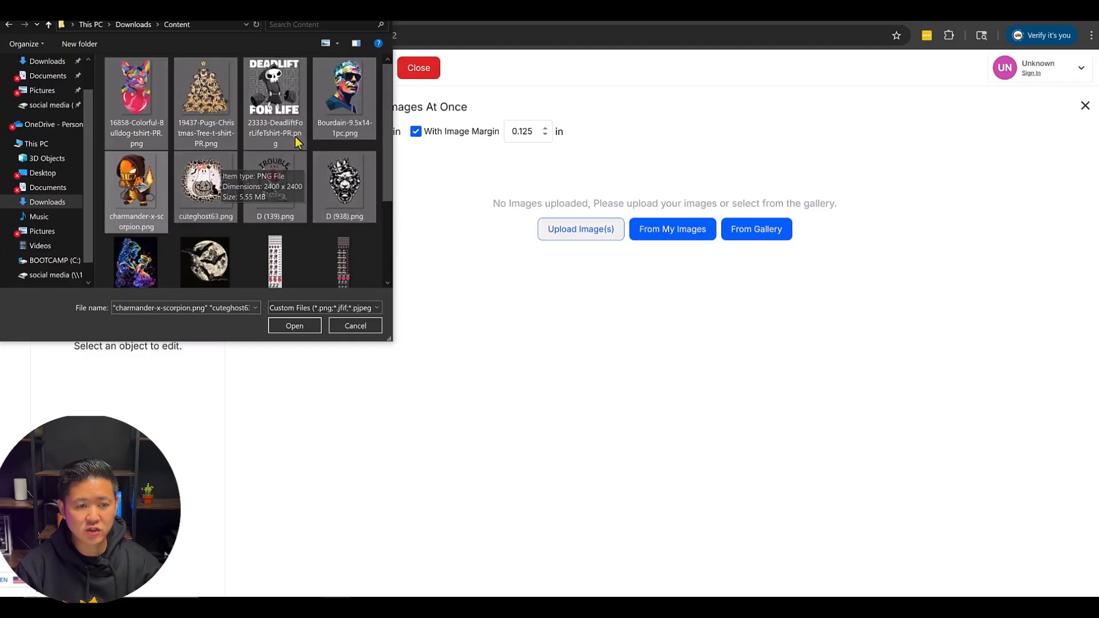
left_click(295, 325)
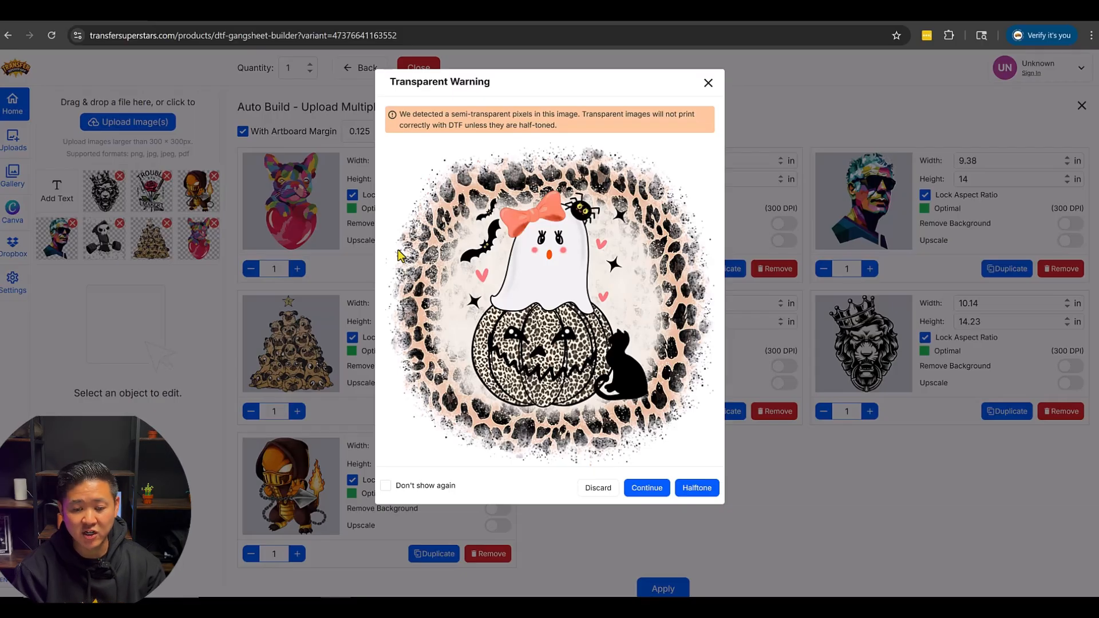
- Apply a halftone with density 50 and angle 45 to the ghost-and-pumpkin image
left_click(697, 493)
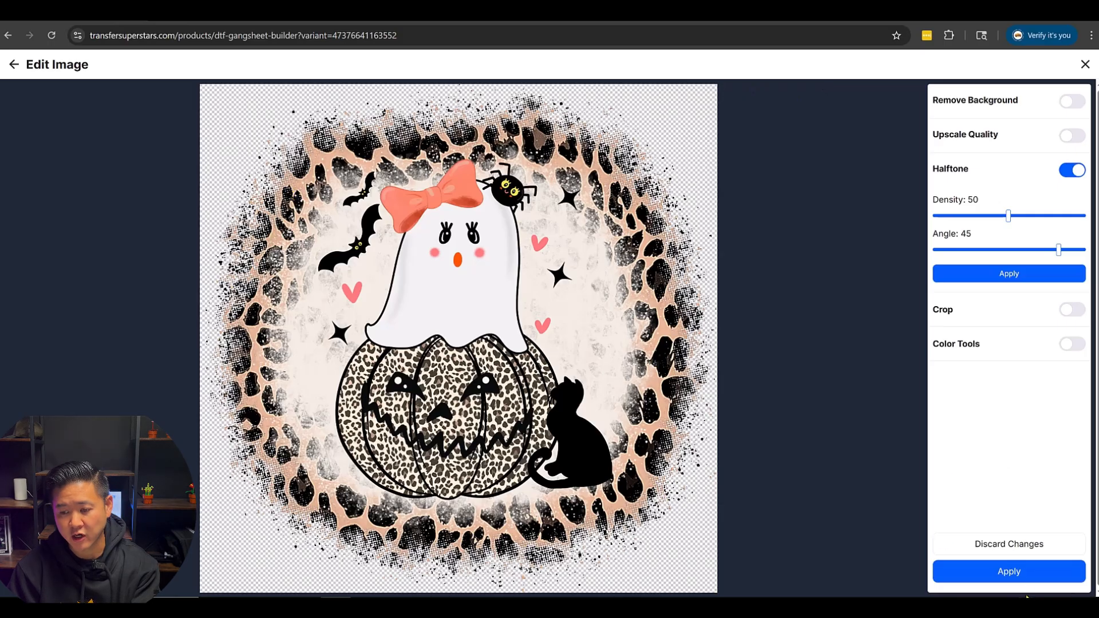
left_click(1025, 572)
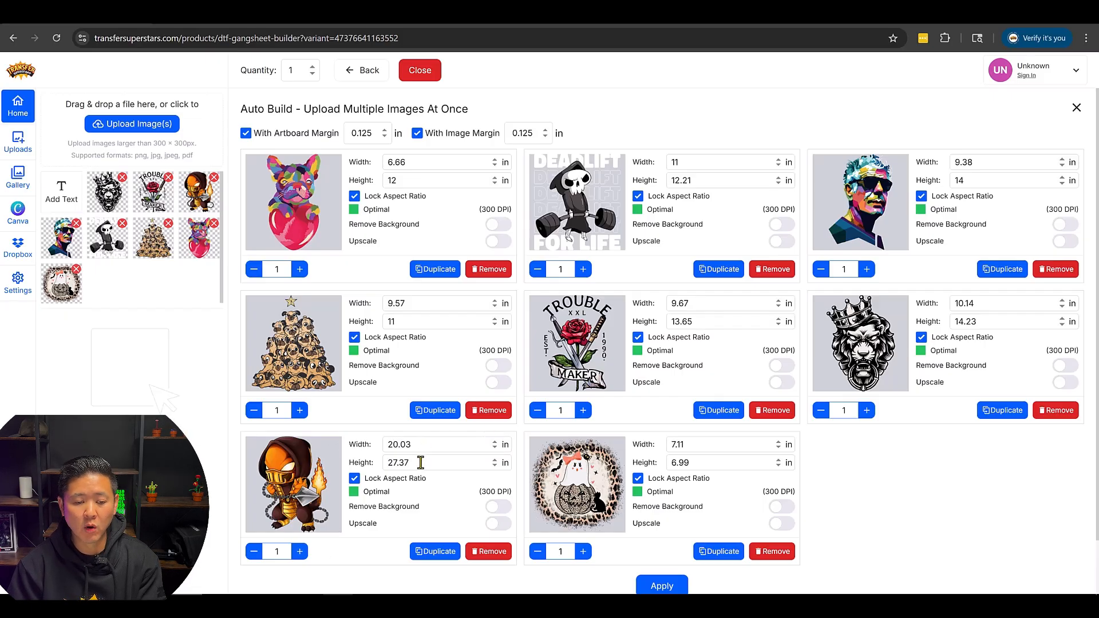
- Set the height of the hooded Charmander design to 13 in and the crowned lion design to 12 in
left_click_drag(423, 463, 351, 477)
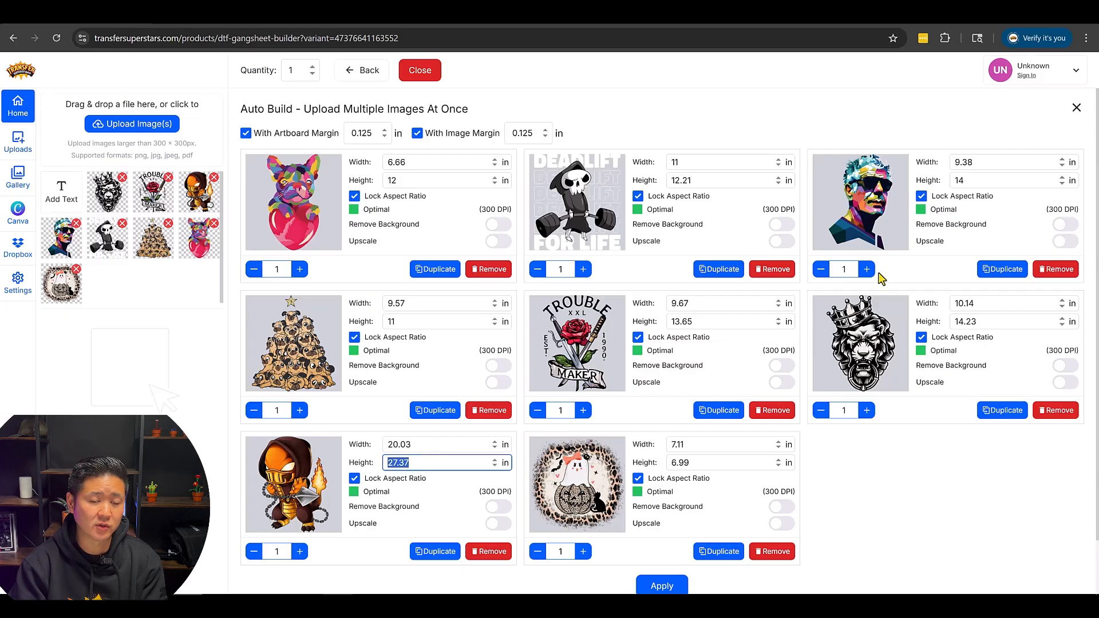
type("13")
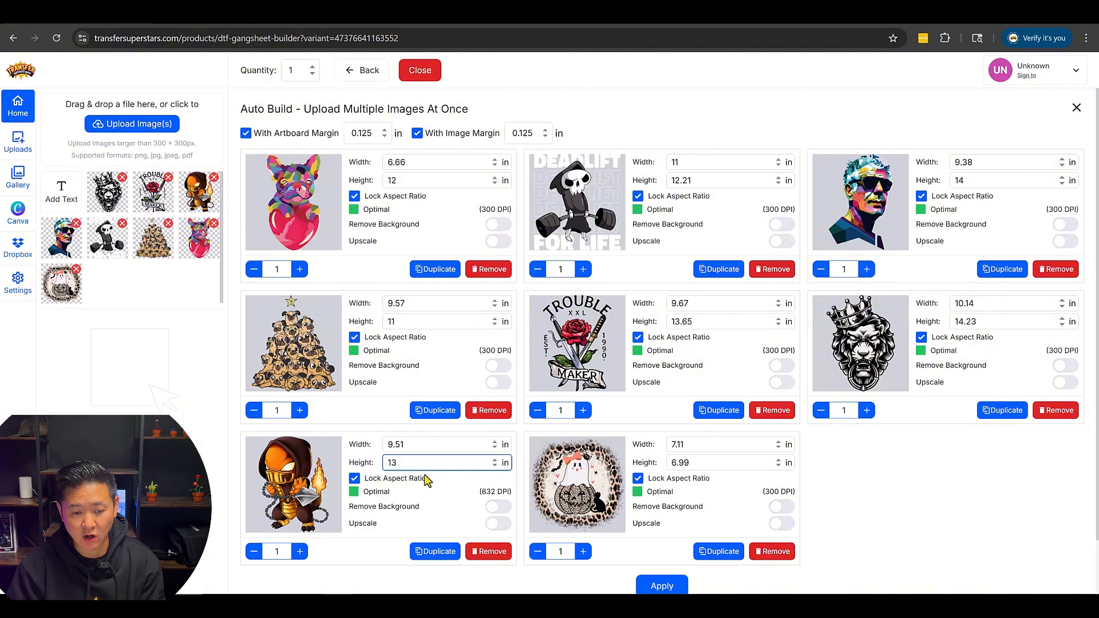
double_click(987, 321)
type("12")
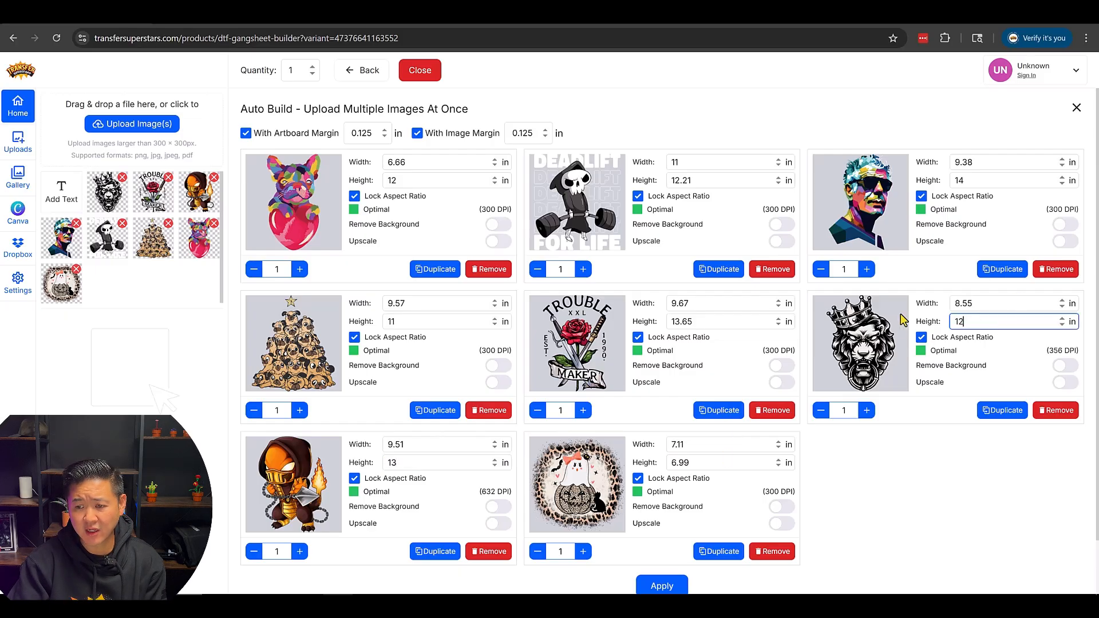
- Set the Trouble Maker rose design to a height of 4.5 in and a quantity of 10
double_click(709, 321)
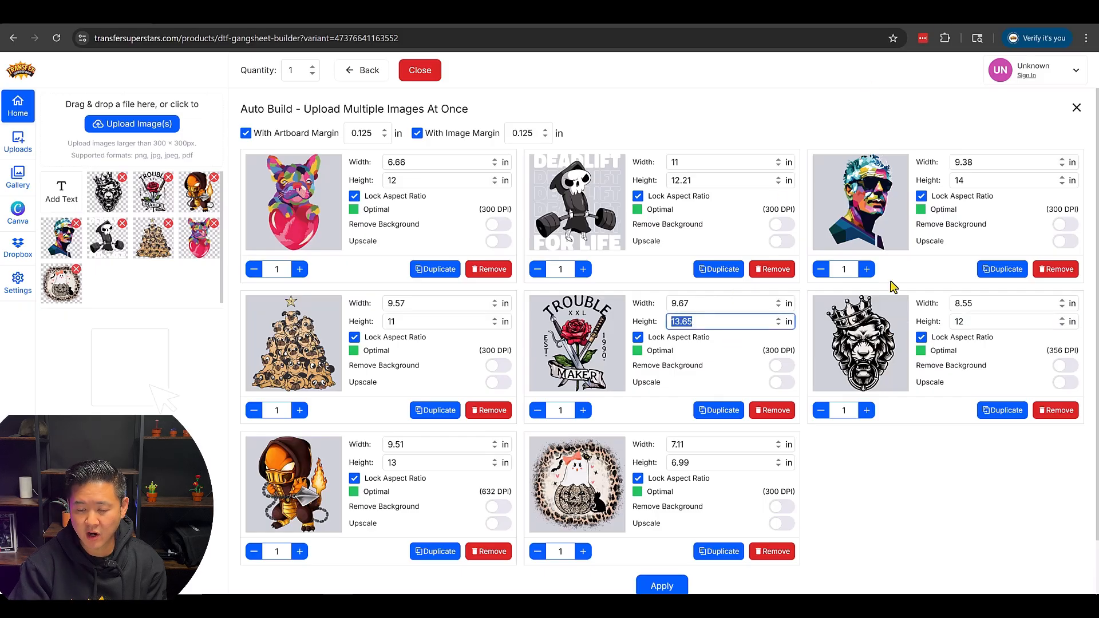
type("4.5")
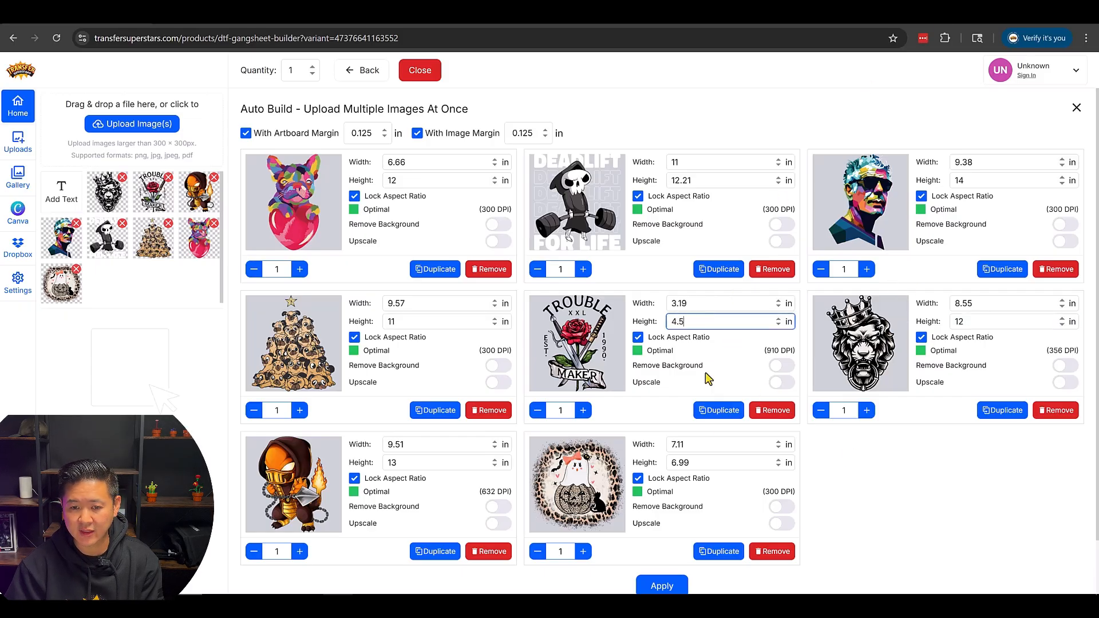
double_click(564, 411)
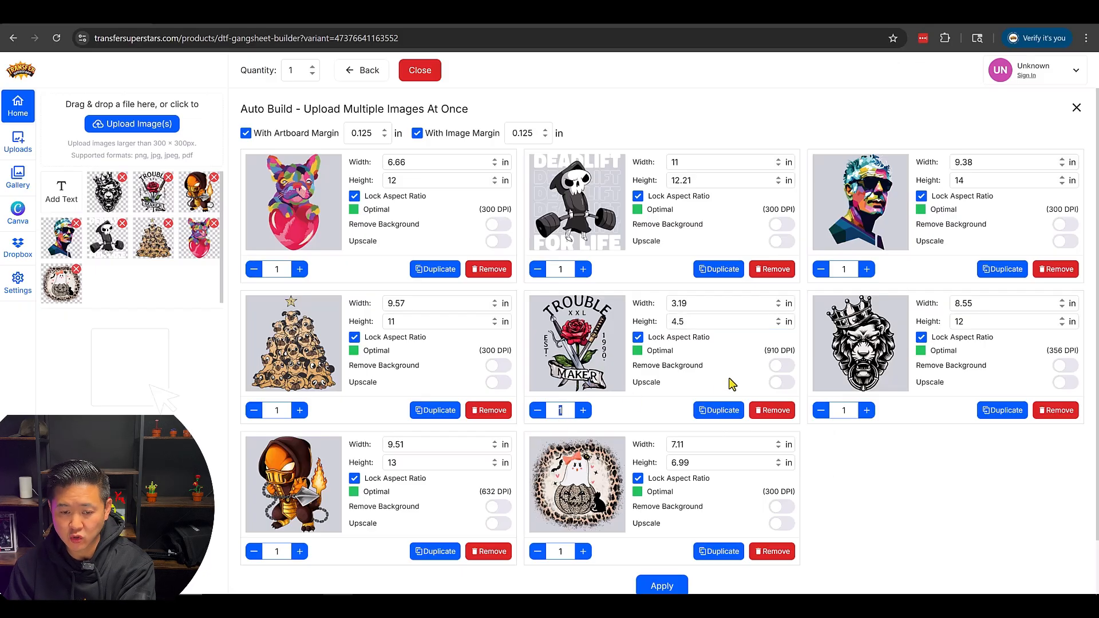
type("20")
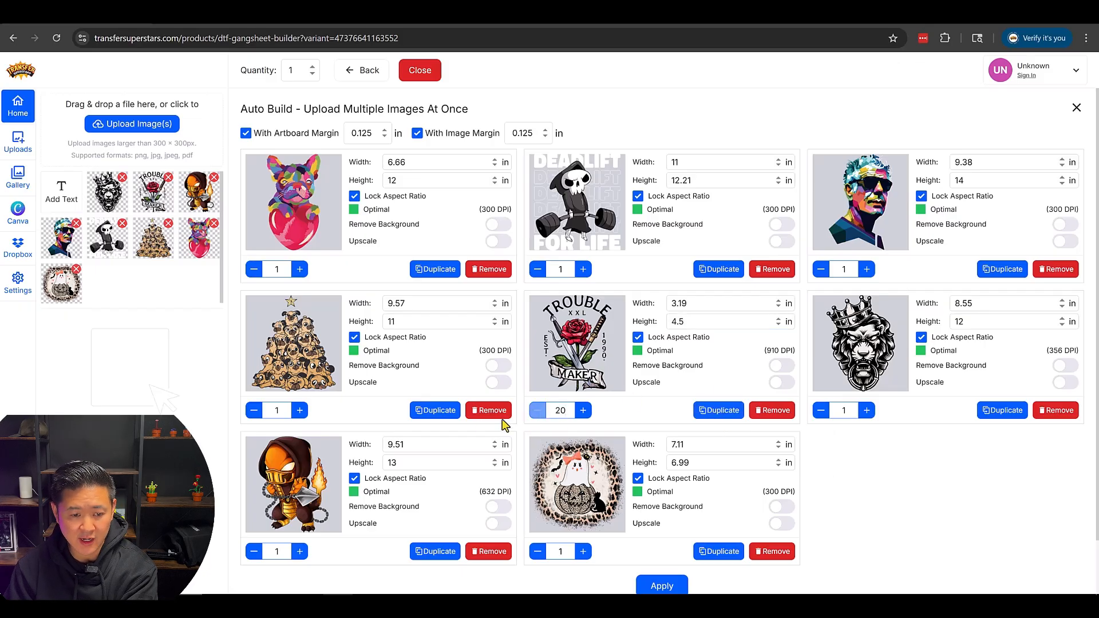
double_click(560, 411)
type("10")
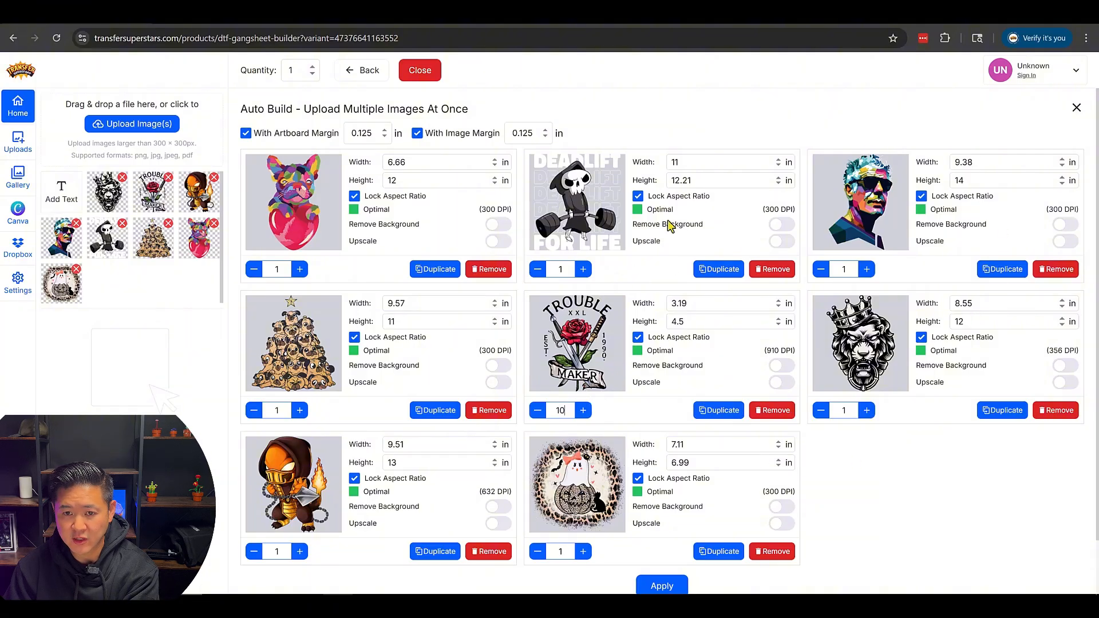
- Set the Deadlift reaper design's height to 12 in and the sunglasses portrait's quantity to 2
double_click(711, 182)
type("12")
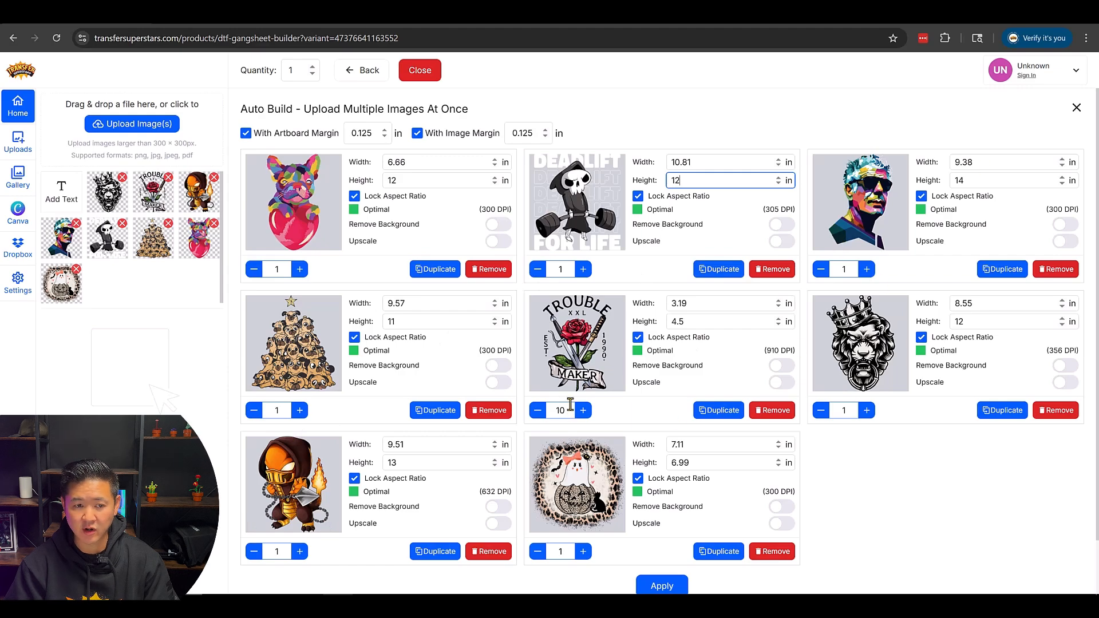
left_click(867, 269)
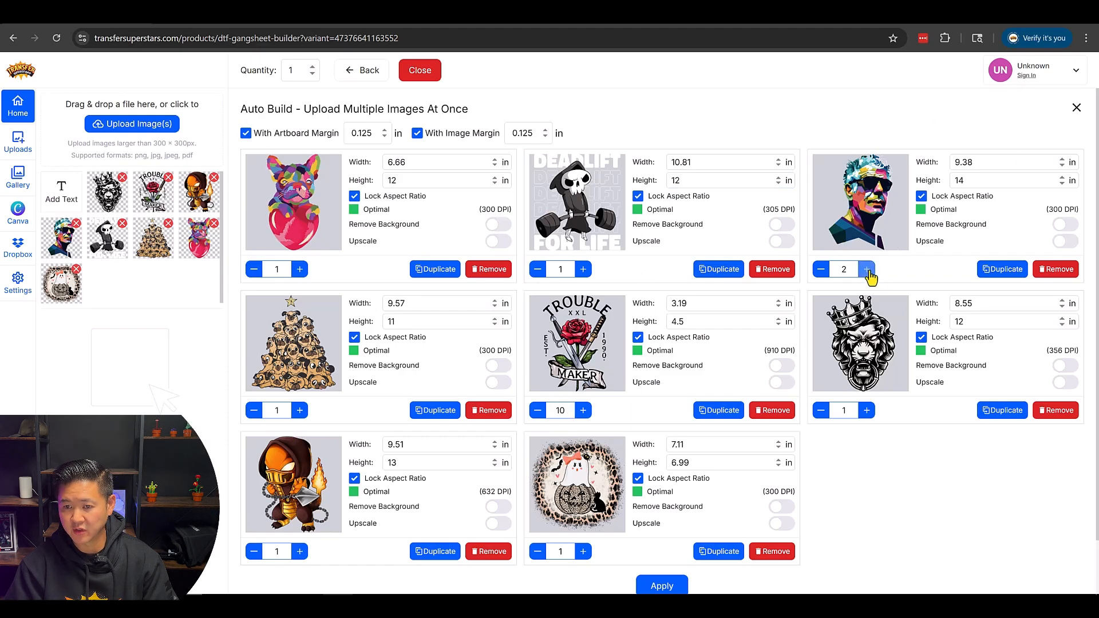
- Generate the automatic layout from the configured images and accept the 22 in X 72 in gang sheet
scroll(756, 498, "down", 1)
scroll(676, 538, "up", 1)
scroll(696, 550, "down", 1)
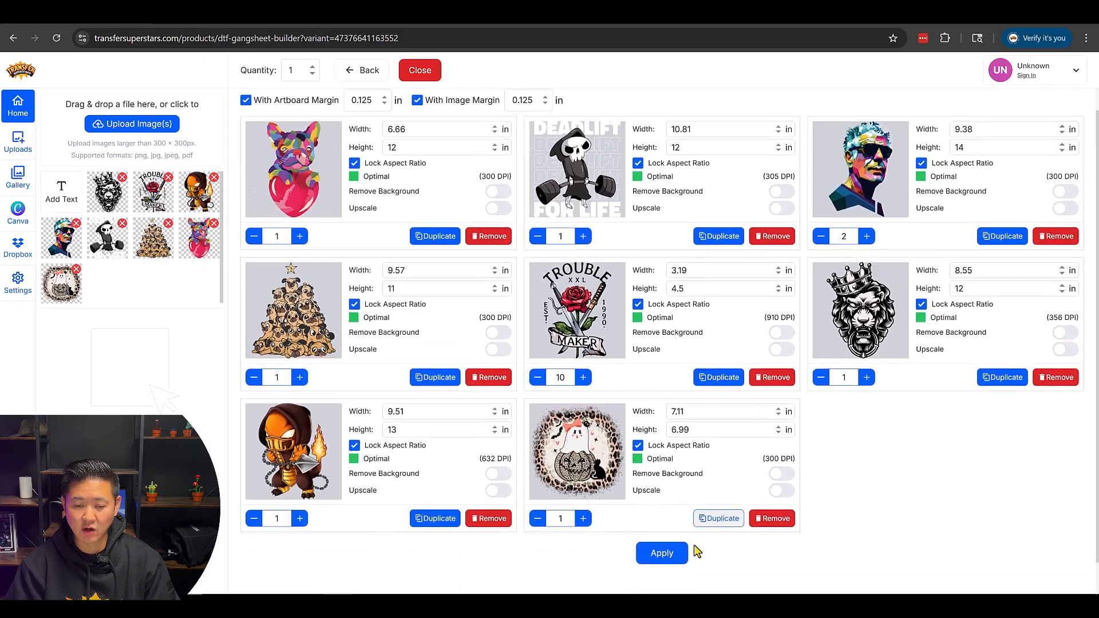
left_click(664, 538)
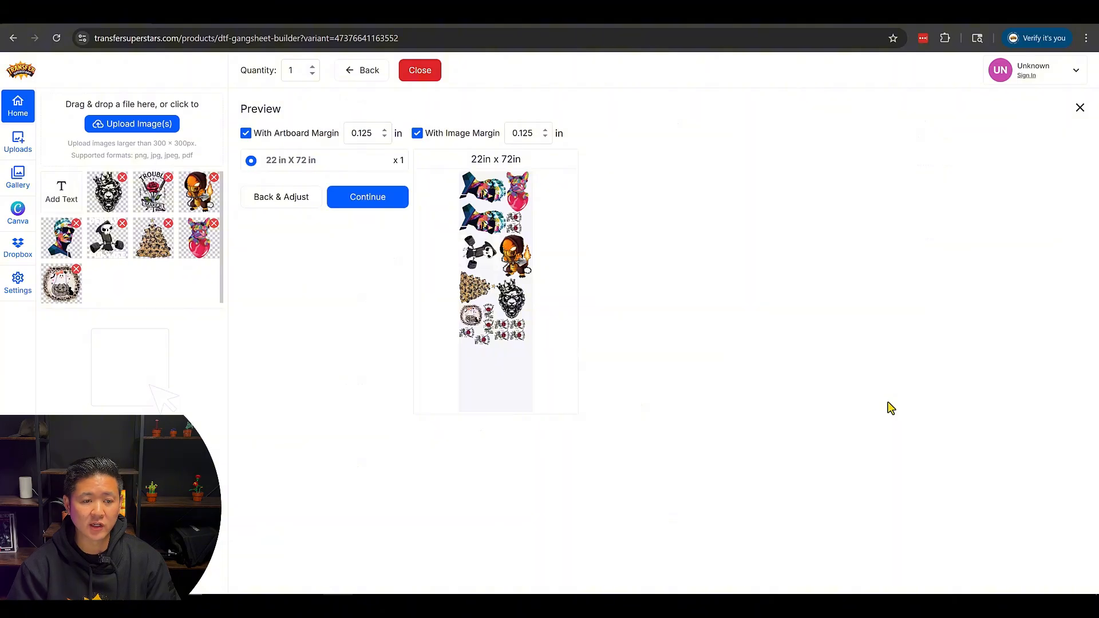
left_click(389, 200)
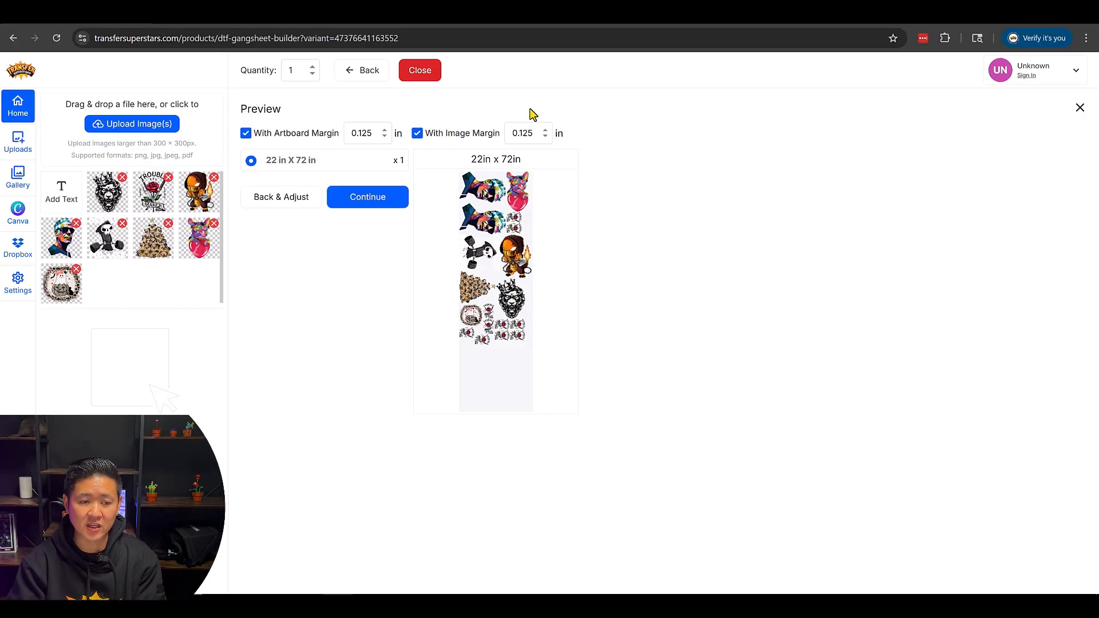
left_click(380, 198)
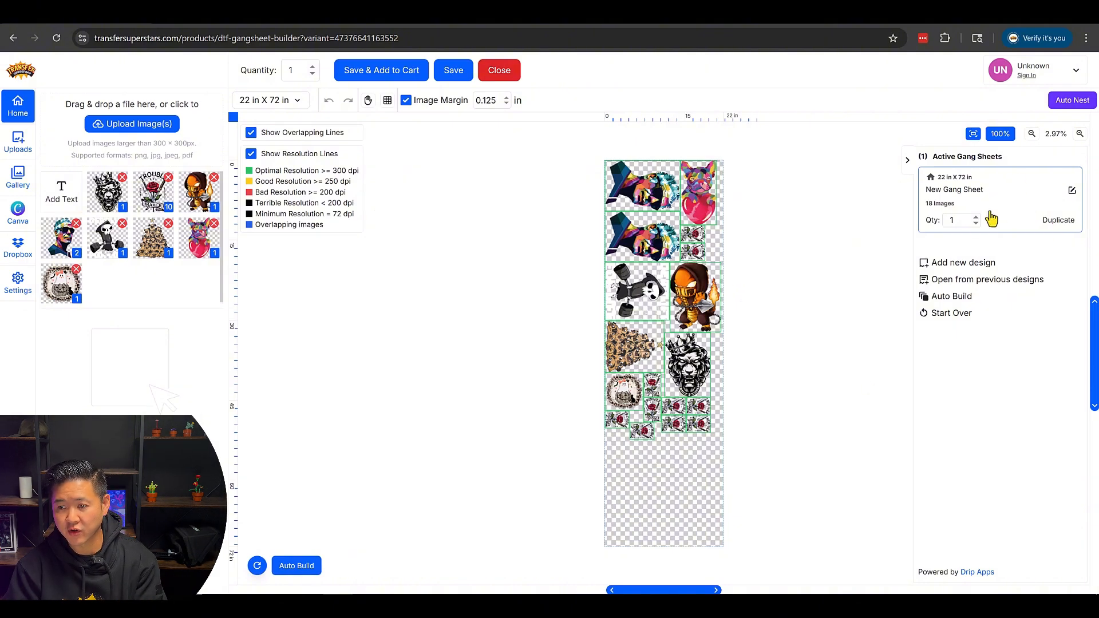
- Move the second sunglasses portrait up to overlap the copy above it, placing its top at about 7.20 in
left_click(1079, 136)
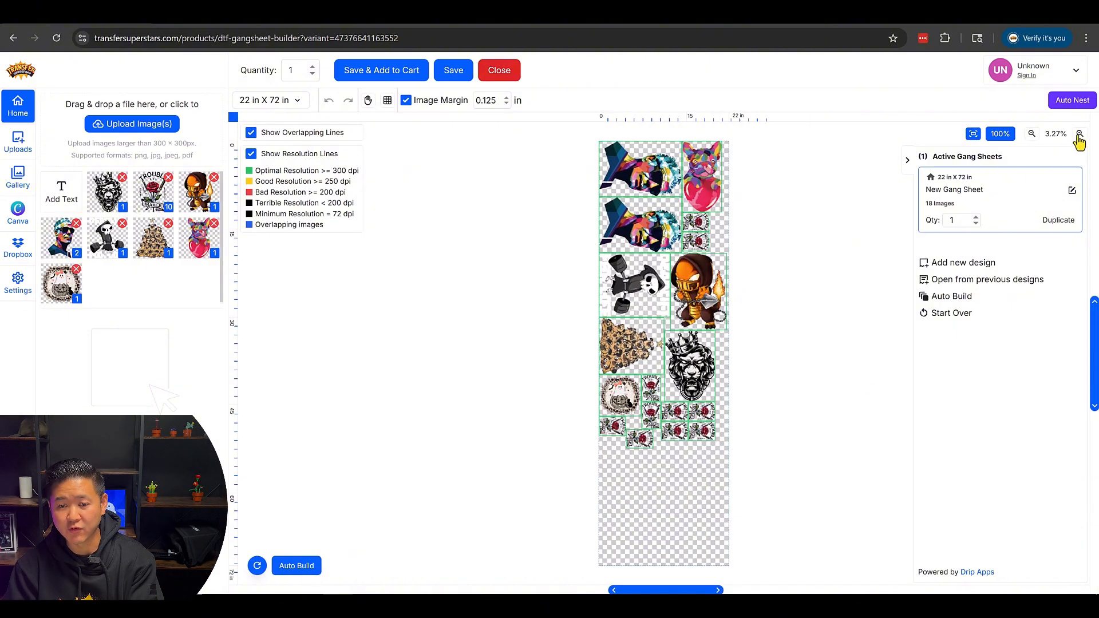
left_click(1079, 136)
left_click(1079, 136)
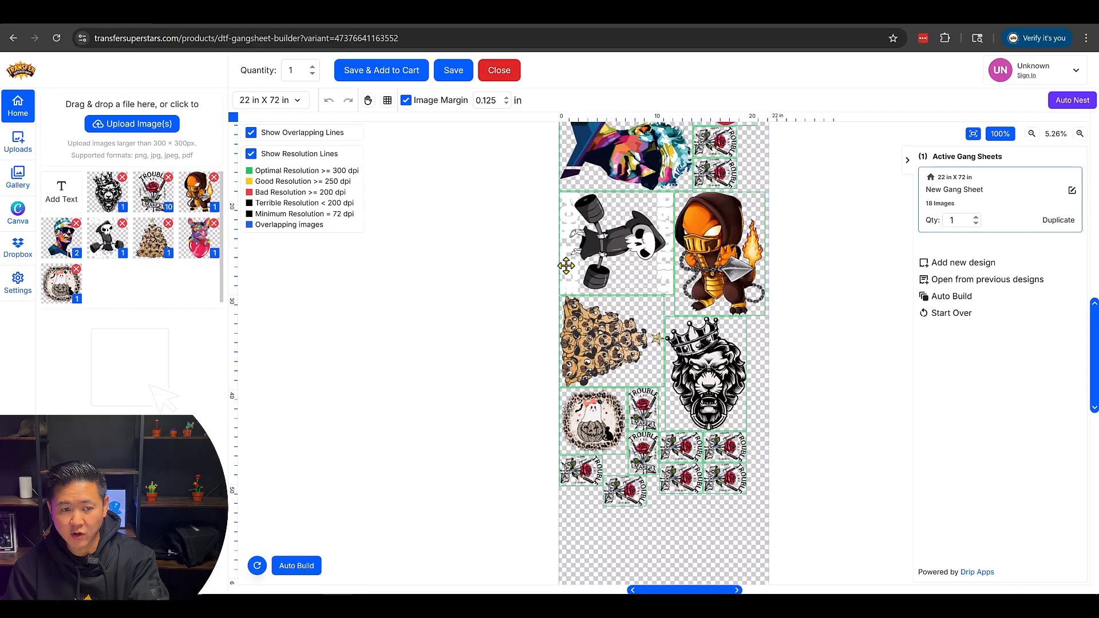
scroll(567, 266, "up", 5)
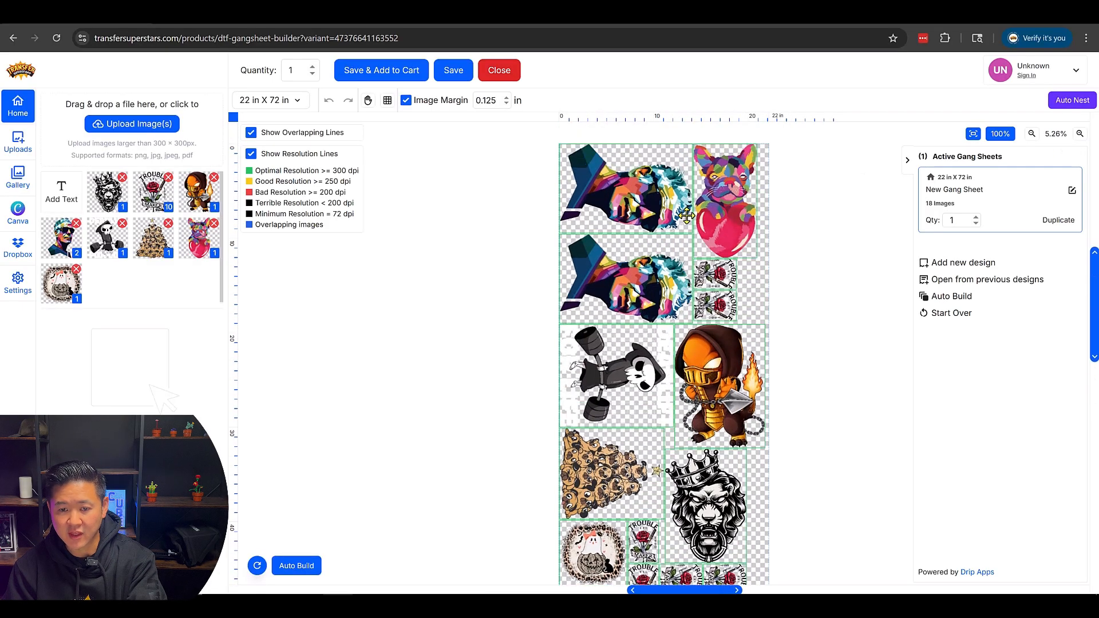
scroll(704, 326, "down", 4)
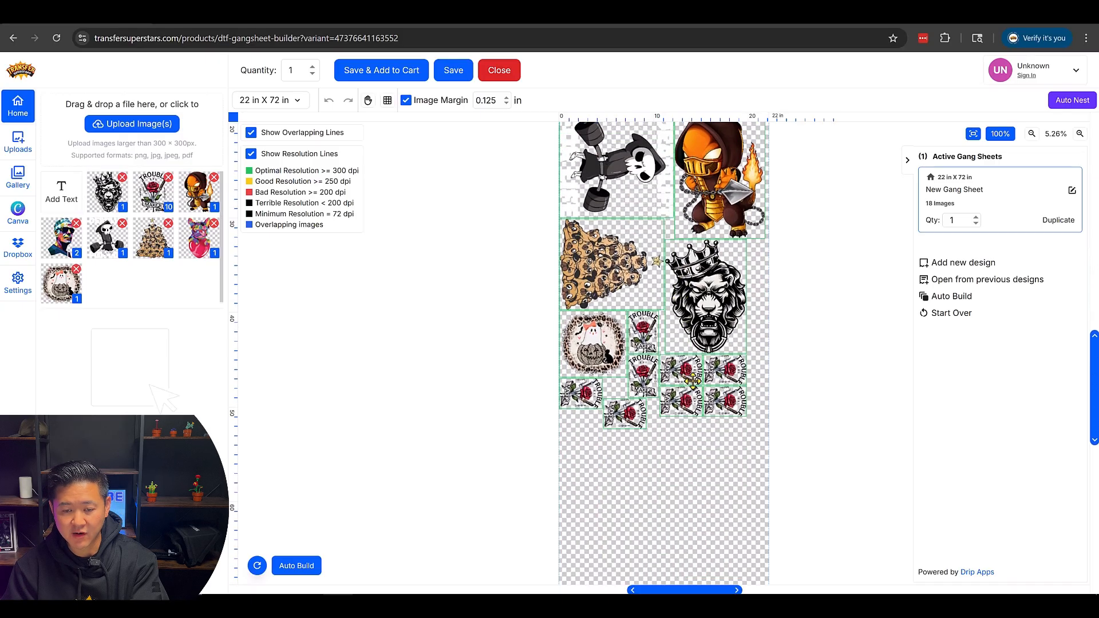
scroll(651, 287, "up", 4)
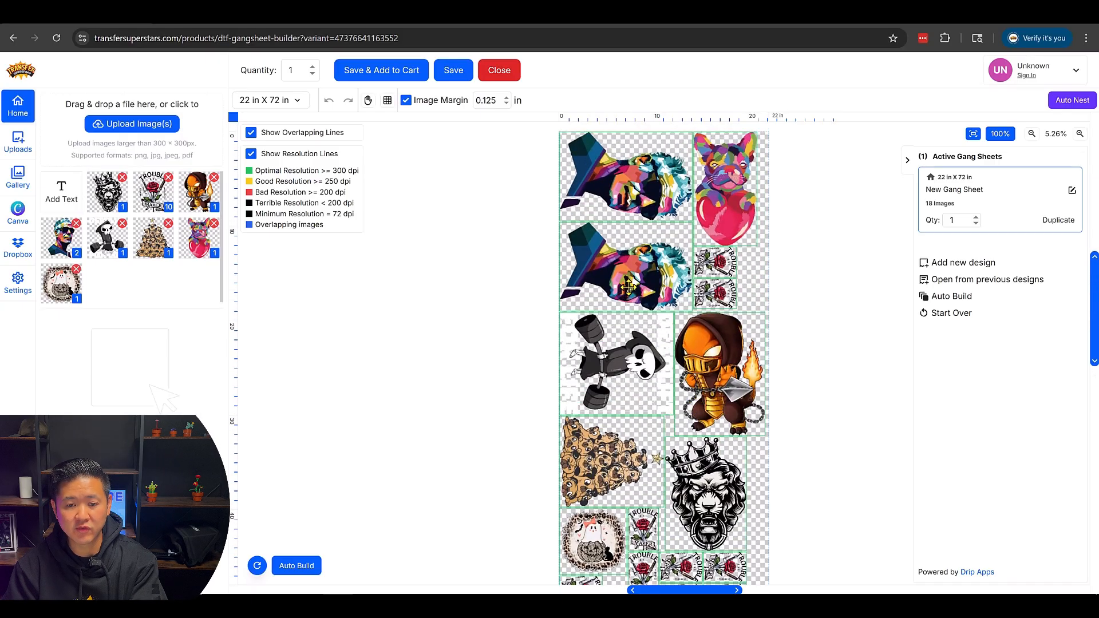
left_click_drag(628, 288, 628, 273)
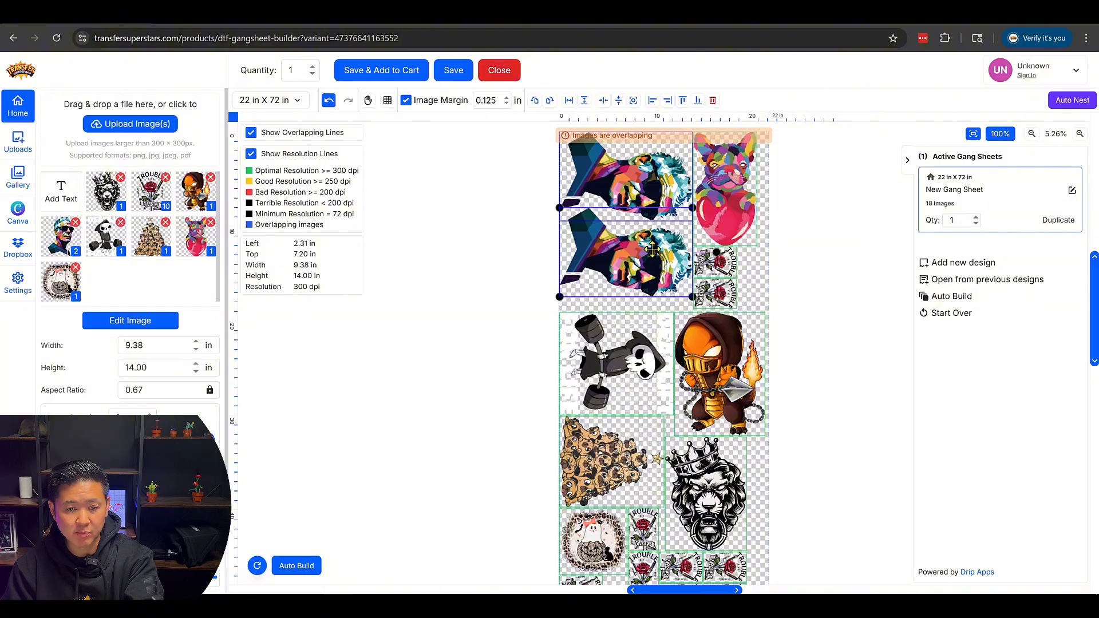
left_click(1080, 135)
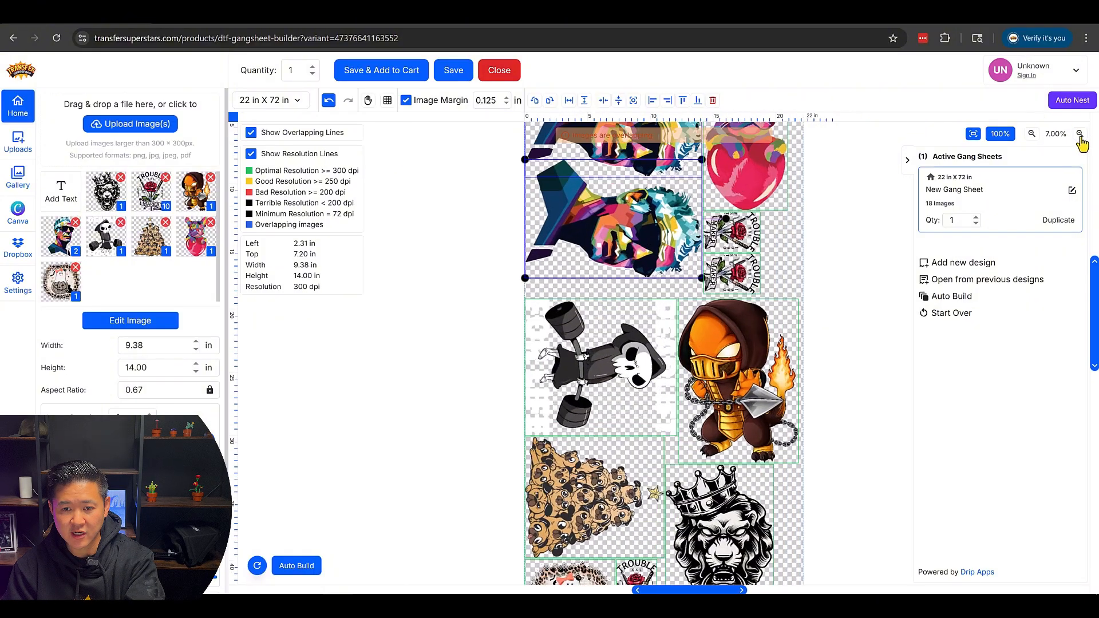
scroll(595, 241, "up", 1)
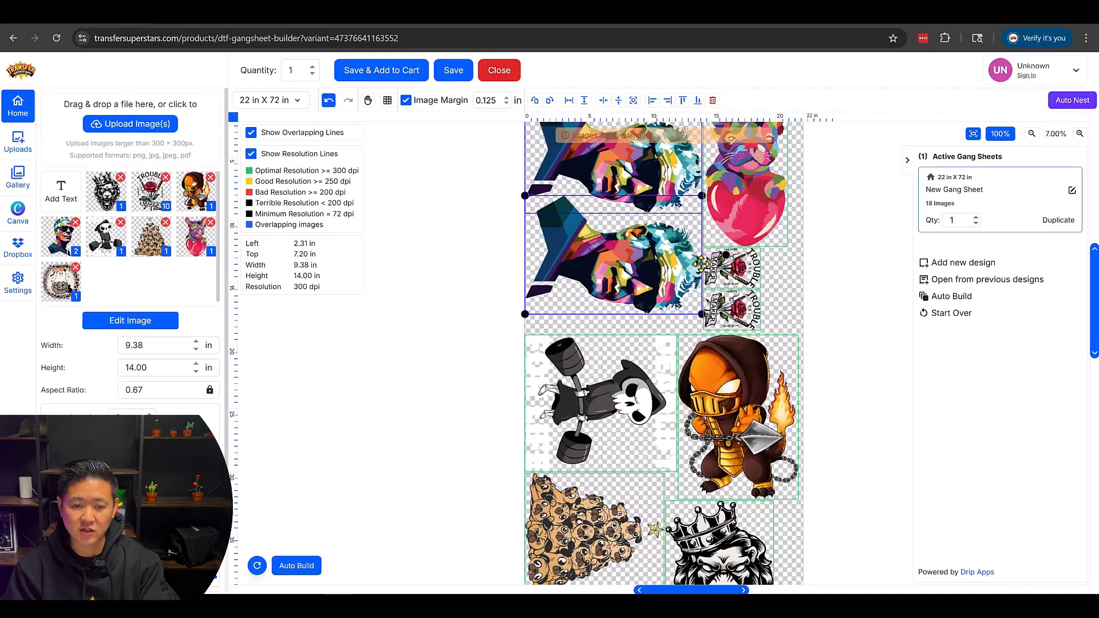
- Move the second sunglasses portrait down clear of the copy above it and shift the two adjacent small Trouble Maker designs away from the portraits
mouse_move(602, 301)
left_mouse_down()
mouse_move(592, 292)
mouse_move(597, 314)
left_mouse_up()
left_click(837, 298)
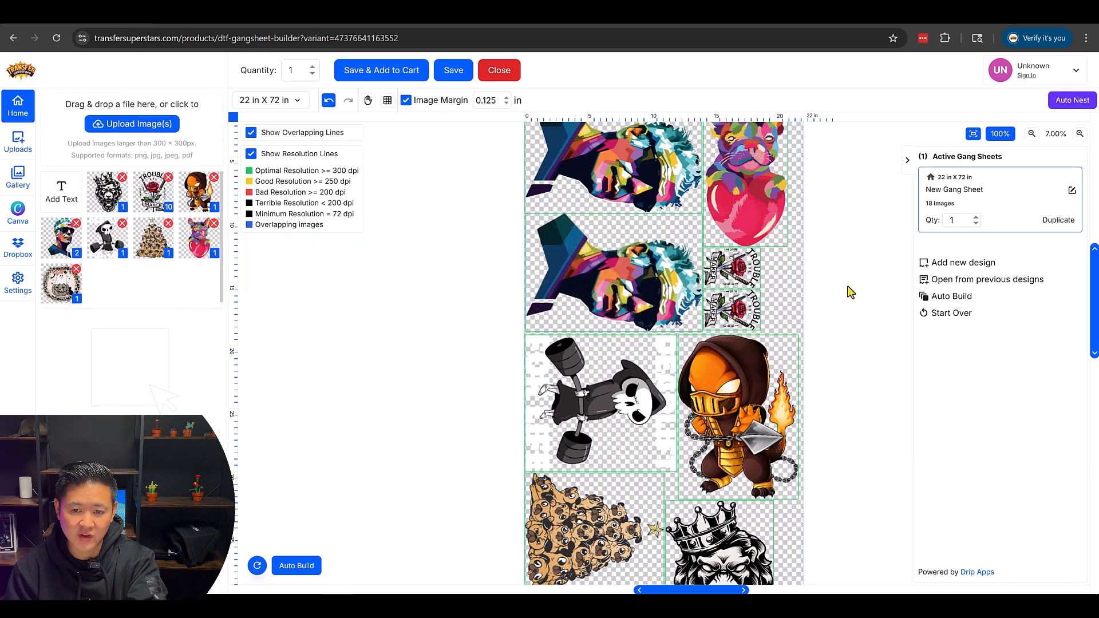
left_click_drag(783, 272, 743, 273)
left_click(833, 278)
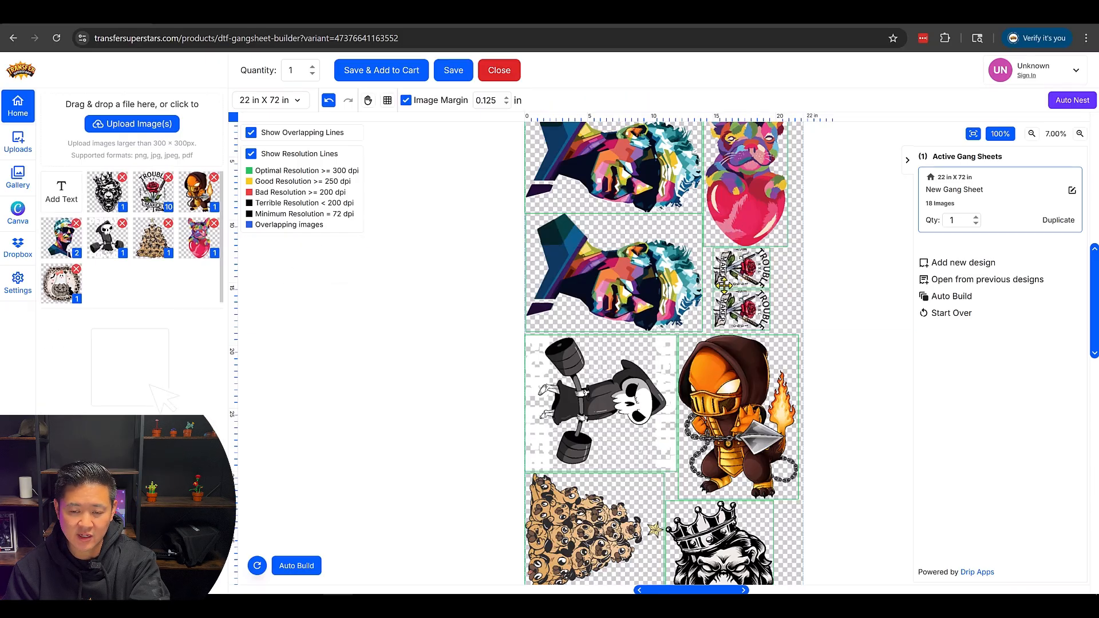
- Add two more sunglasses portraits side by side in the empty area below the Trouble Maker designs
scroll(710, 305, "down", 6)
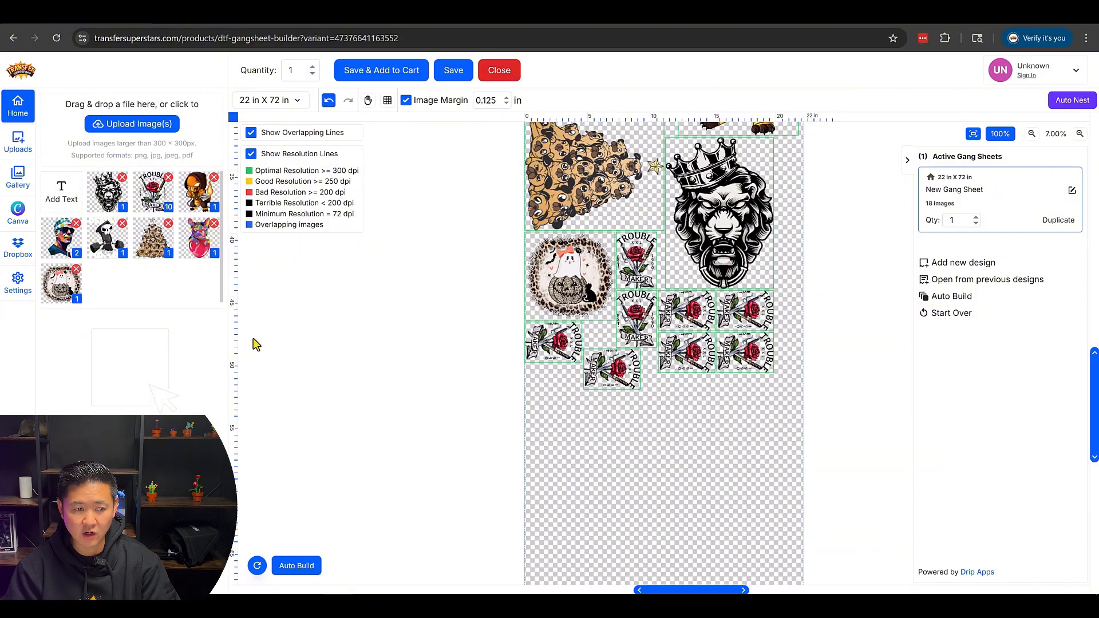
scroll(702, 352, "down", 5)
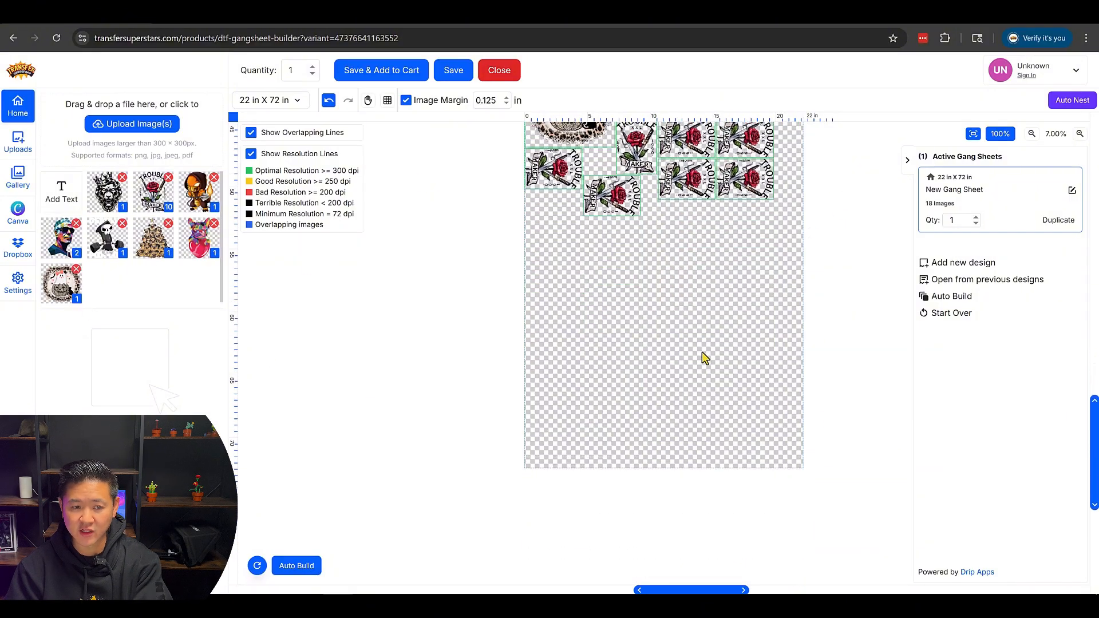
scroll(702, 352, "up", 2)
left_click(65, 248)
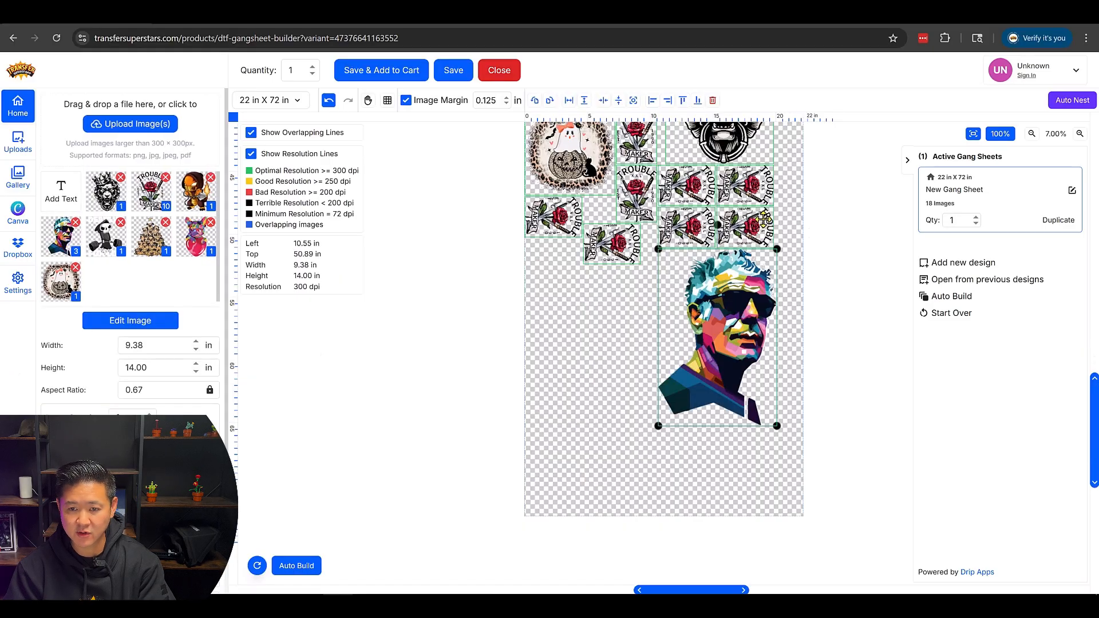
left_click_drag(757, 303, 627, 324)
left_click(131, 460)
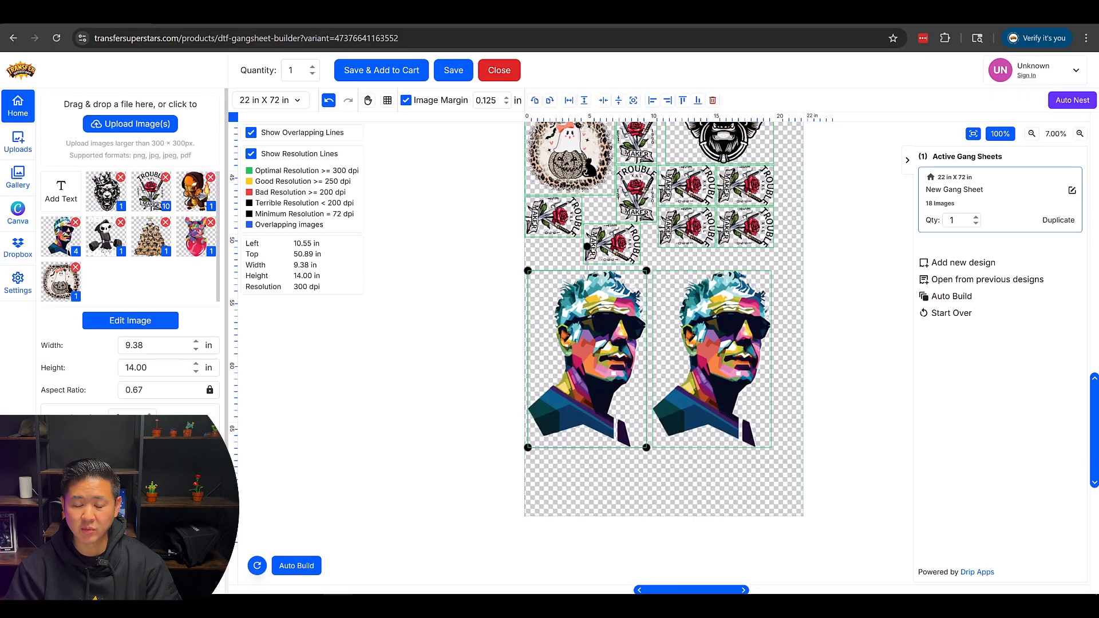
- Start saving the gang sheet to the cart and name the design 09-24-25
scroll(646, 179, "up", 2)
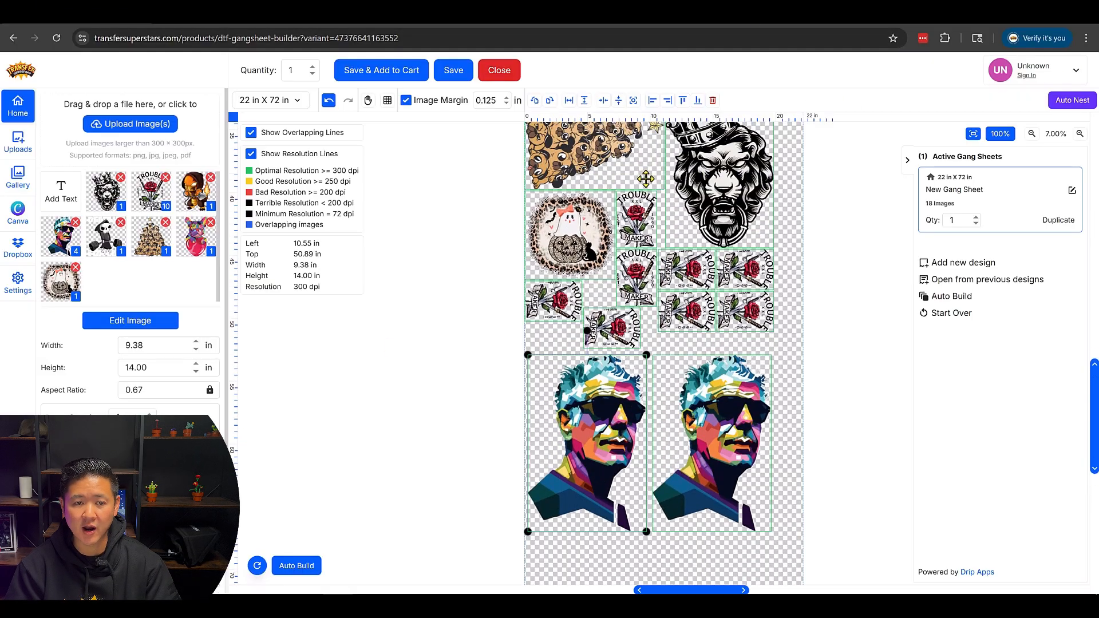
scroll(584, 285, "up", 2)
scroll(584, 285, "up", 1)
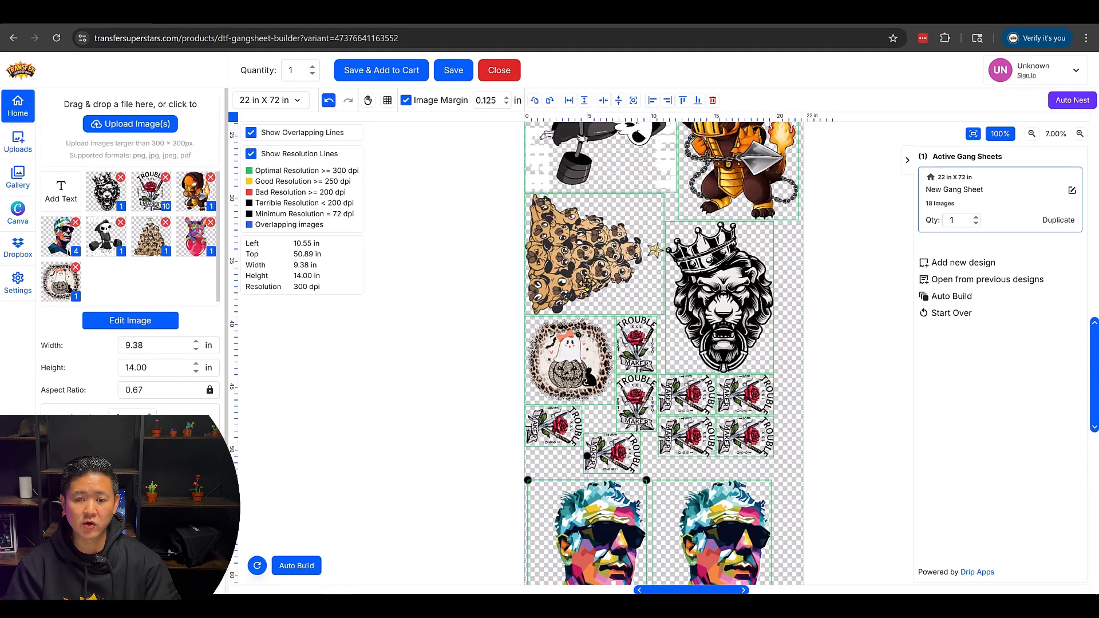
left_click(393, 70)
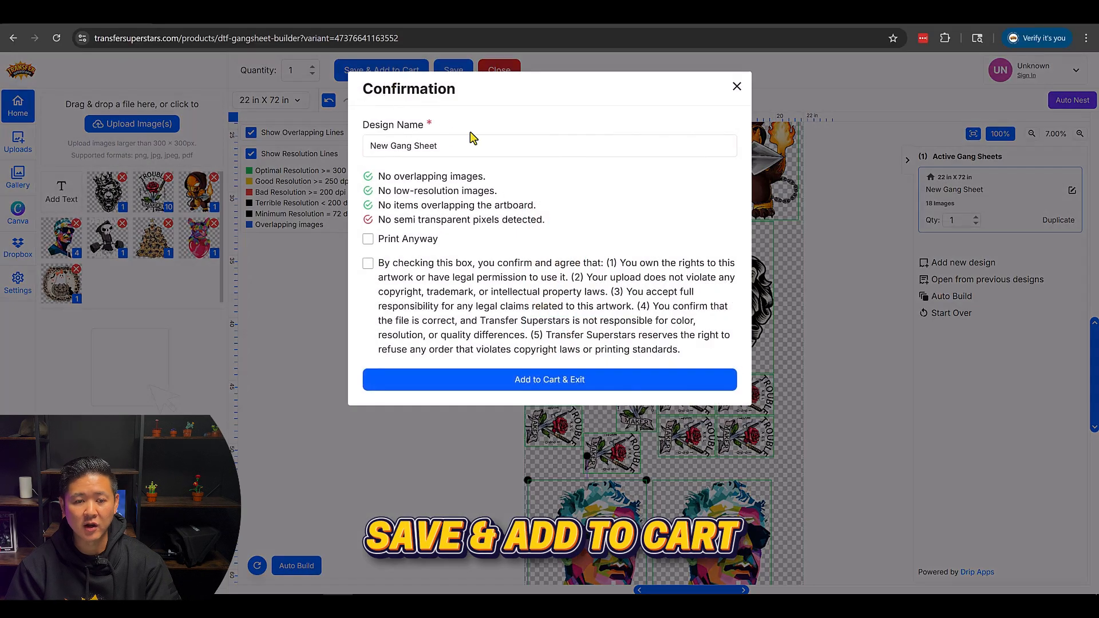
triple_click(470, 144)
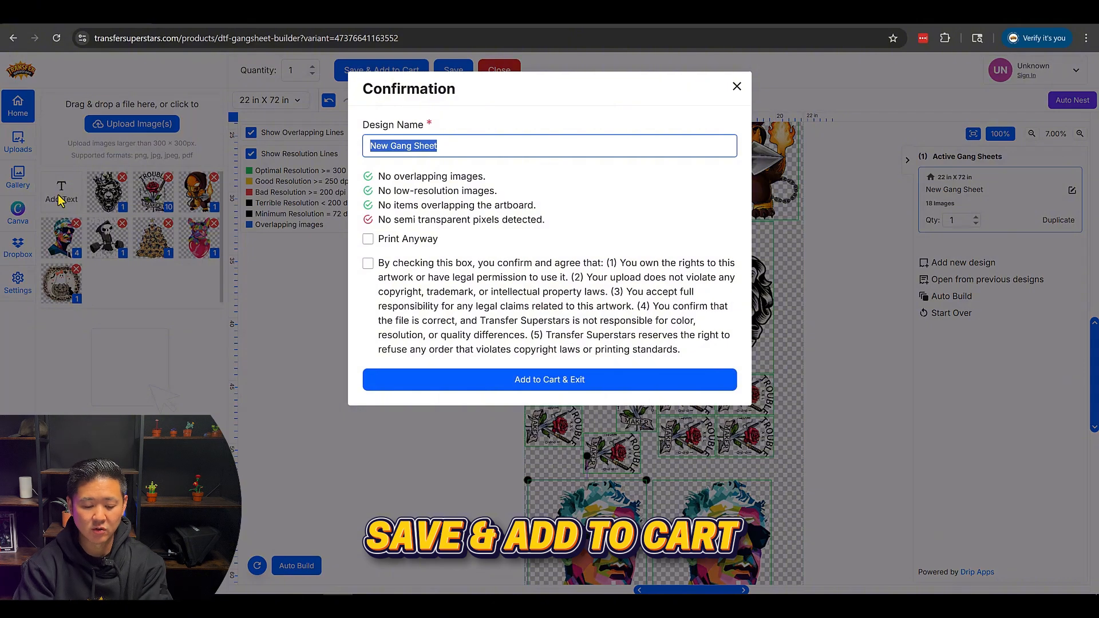
left_click(57, 201)
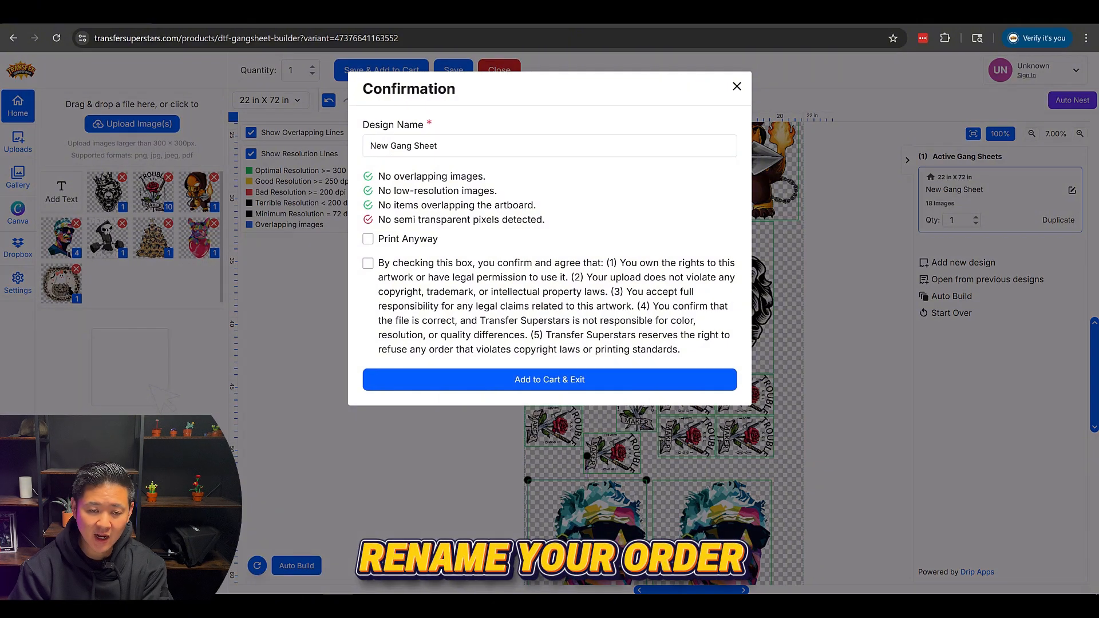
triple_click(610, 155)
type("09-24-")
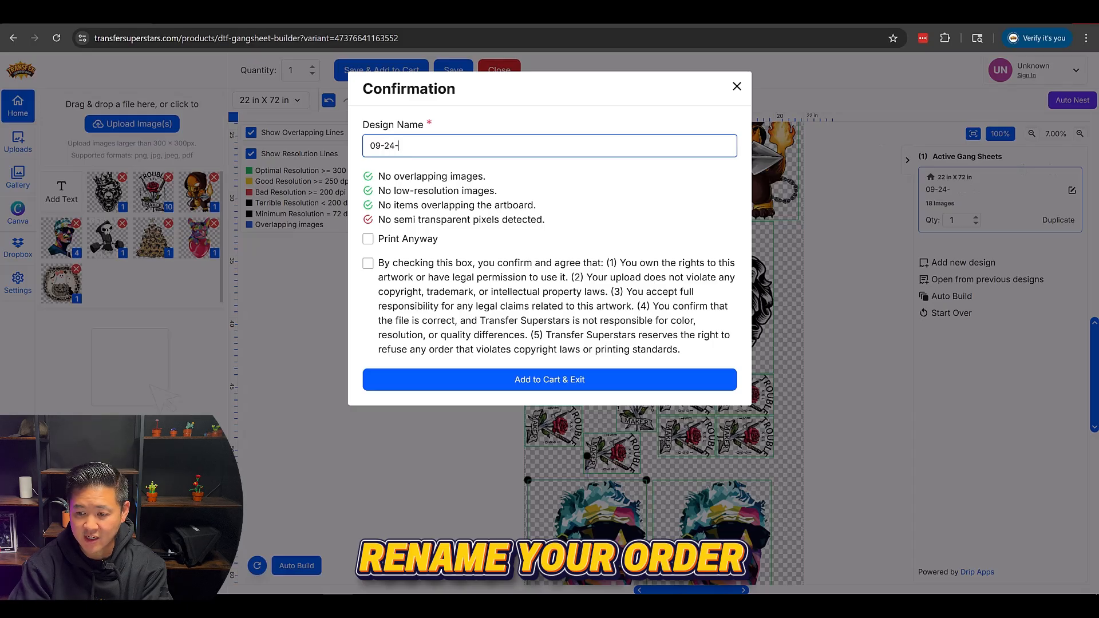
type("25")
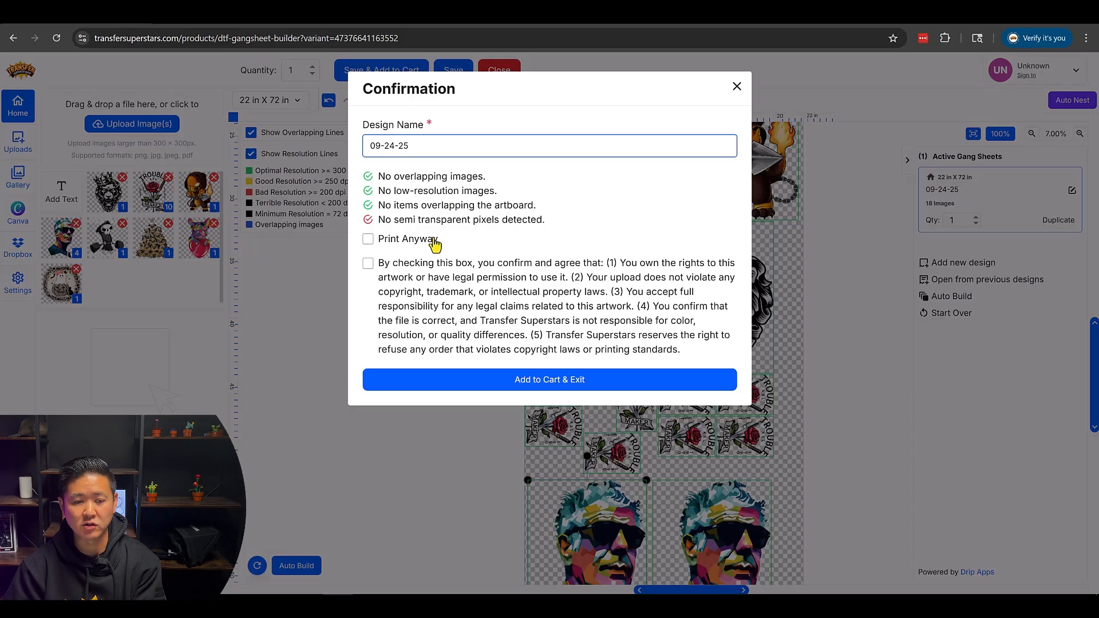
- Accept Print Anyway and the artwork rights agreement, add the sheet to the cart, and review the cart items and rush options
left_click(368, 240)
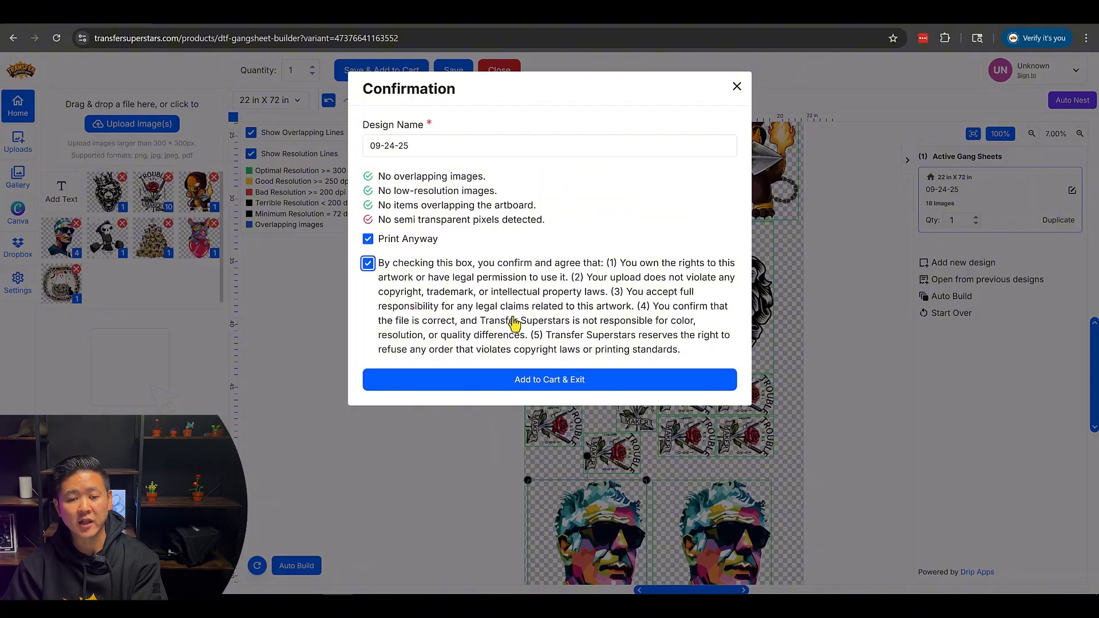
left_click(581, 382)
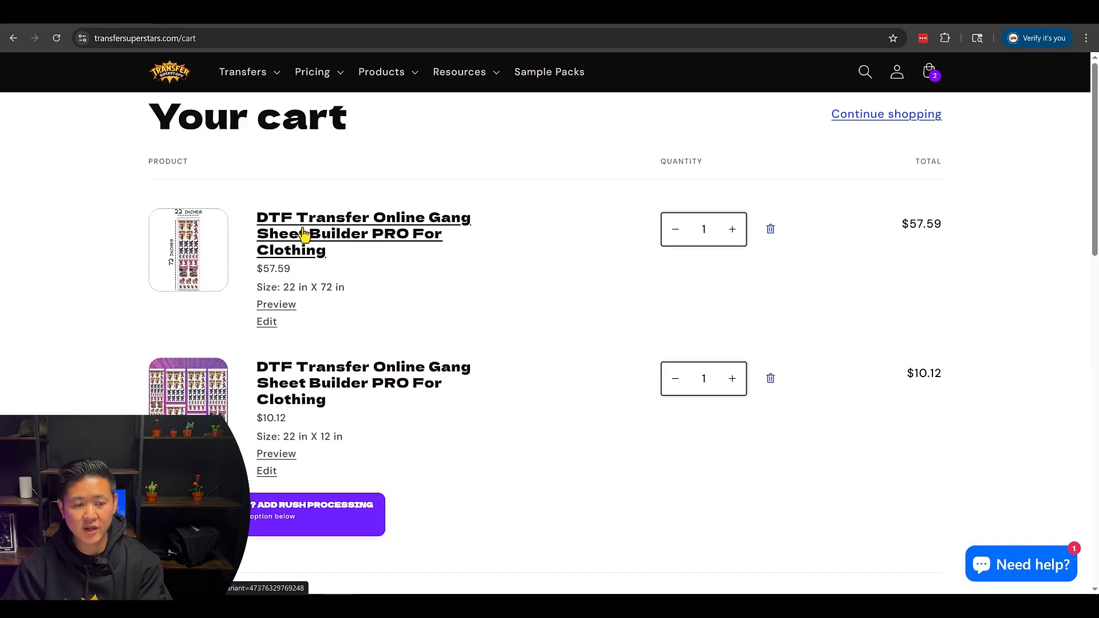
scroll(320, 235, "down", 6)
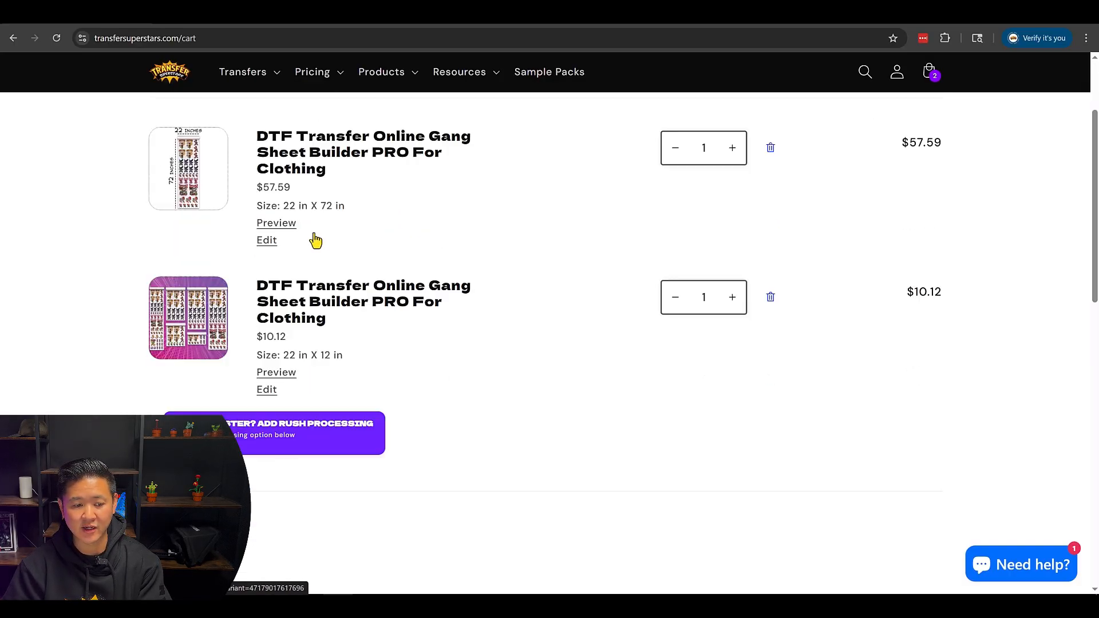
scroll(297, 344, "up", 1)
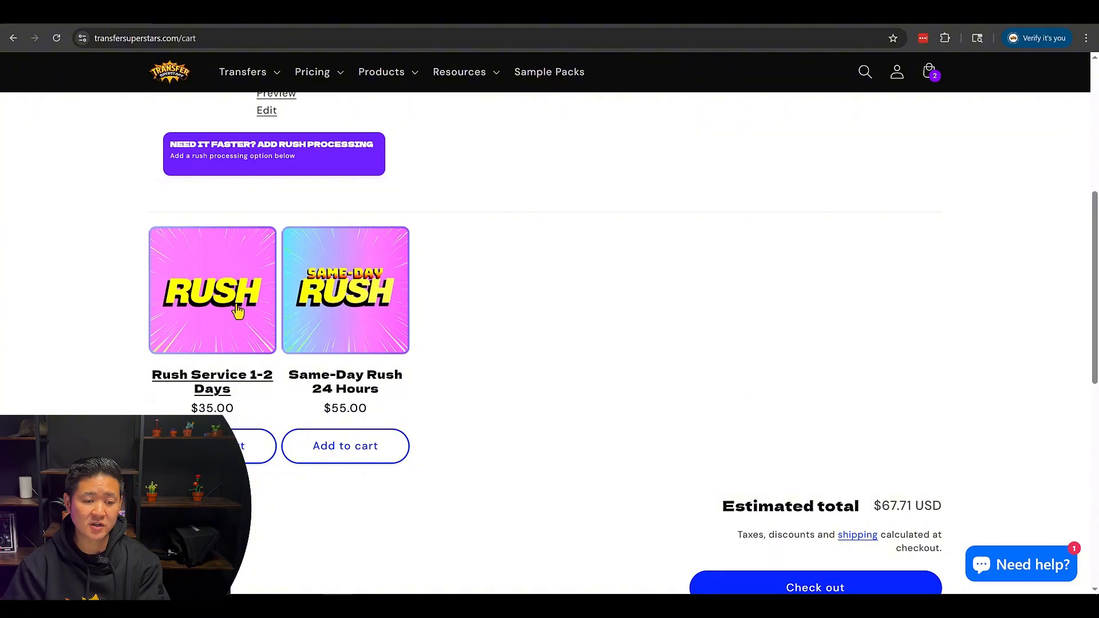
scroll(285, 325, "up", 6)
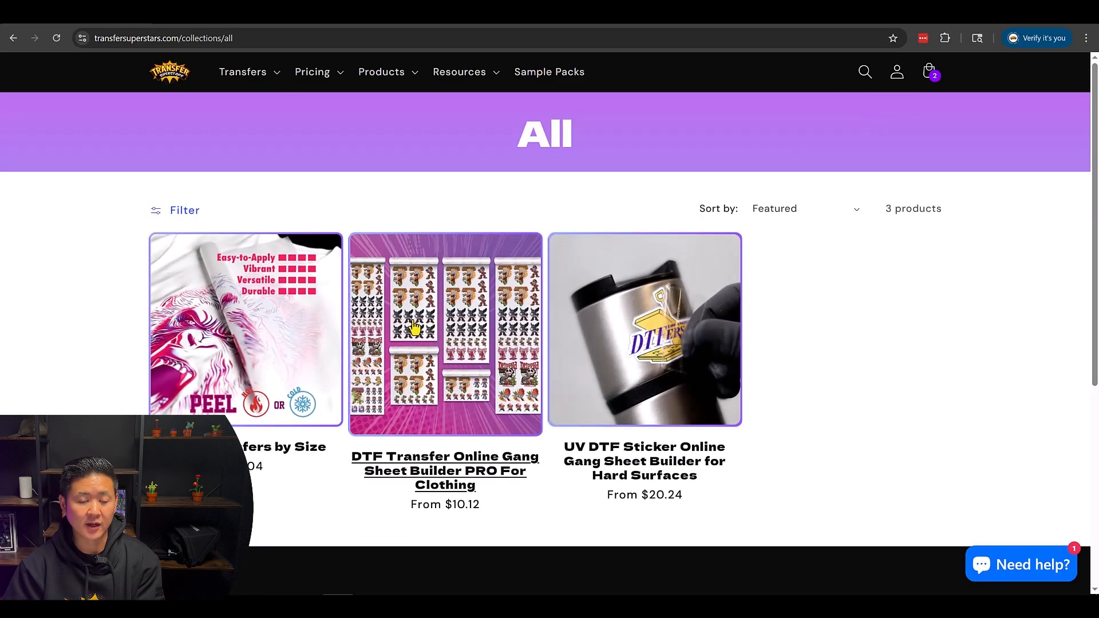
- Open the builder for a new 22 in X 24 in DTF clothing gang sheet and dismiss the welcome dialog
left_click(435, 344)
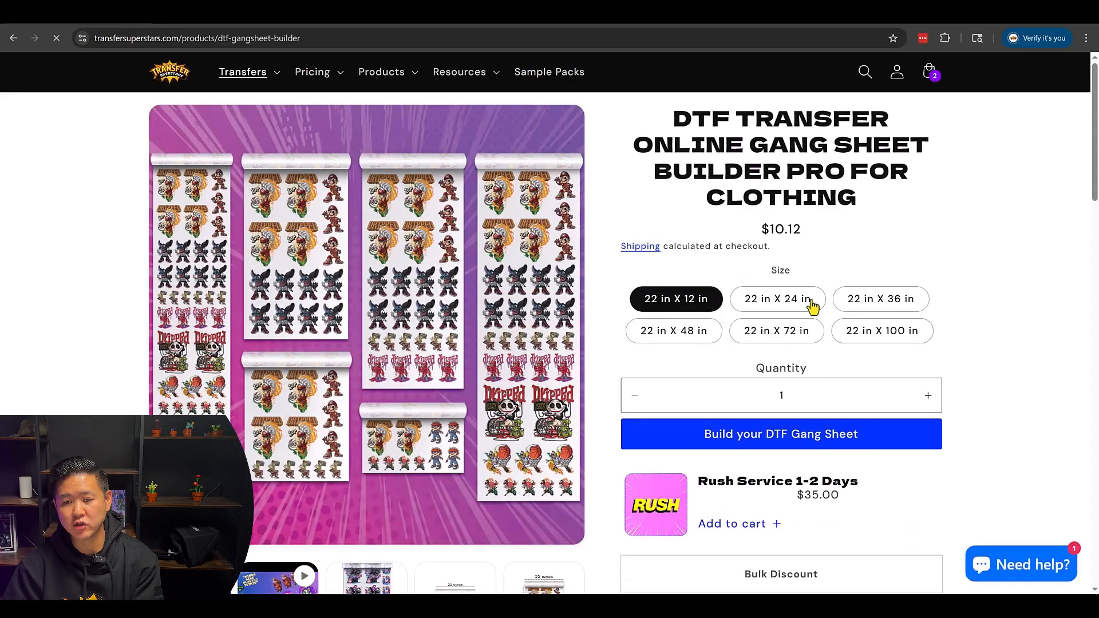
left_click(799, 303)
left_click(811, 447)
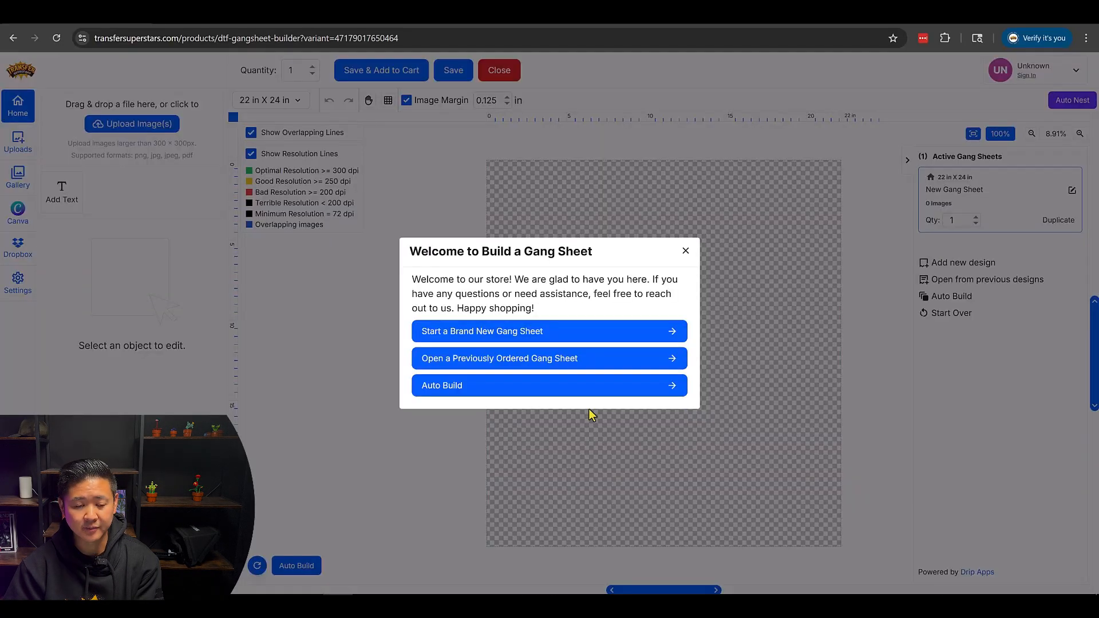
left_click(686, 252)
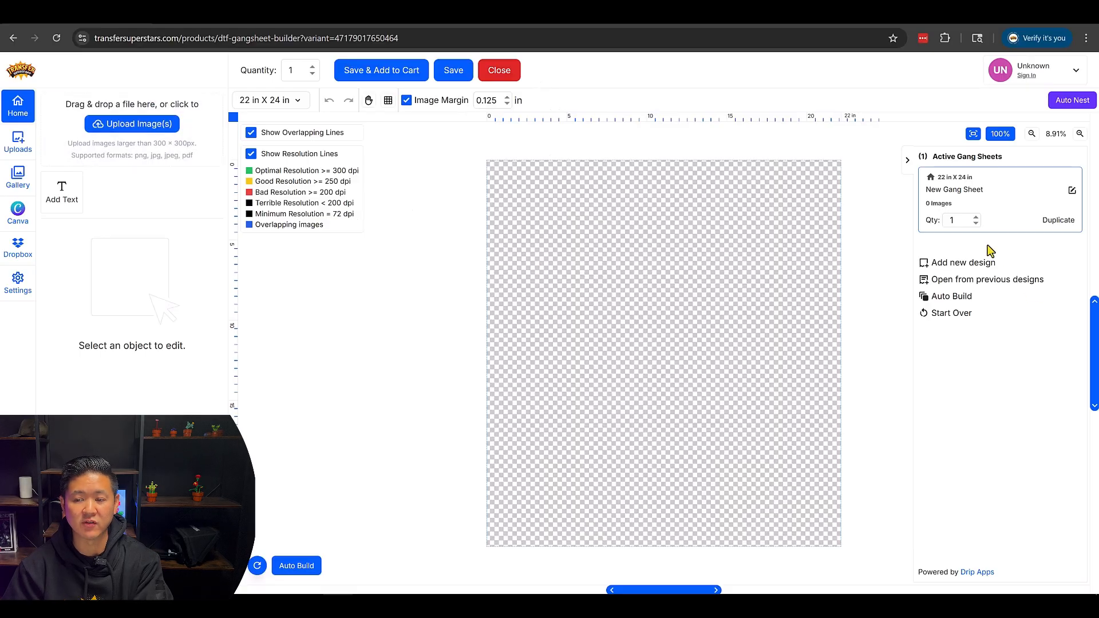
- Upload the eight designs from the colorful bulldog through D (938).png, continuing without halftoning the ghost pumpkin image
left_click(119, 129)
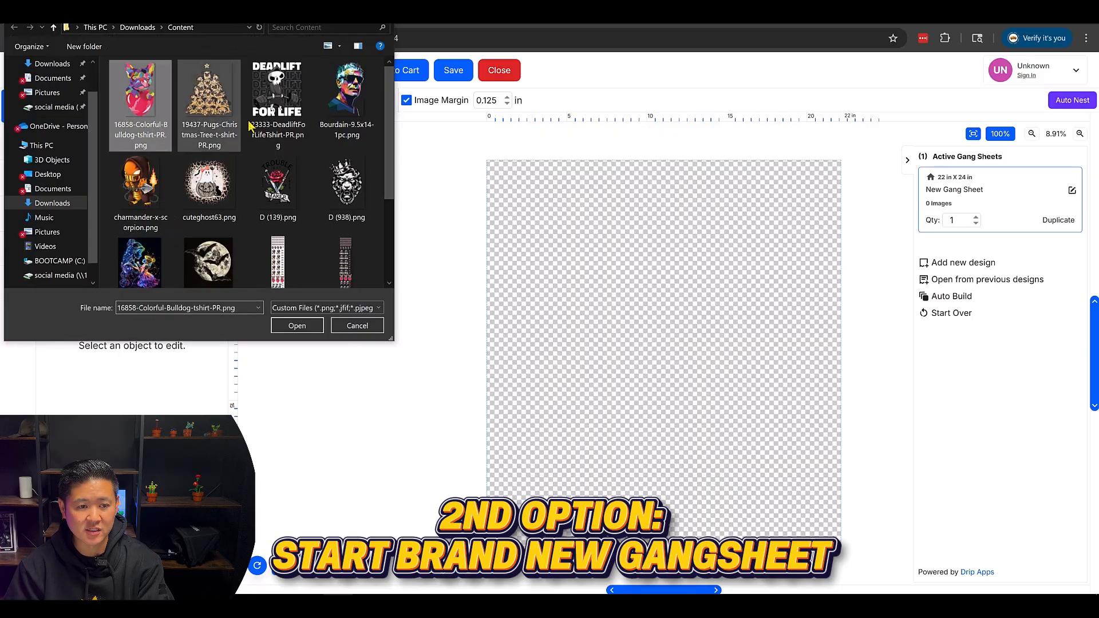
left_click(350, 189, "shift")
left_click(312, 325)
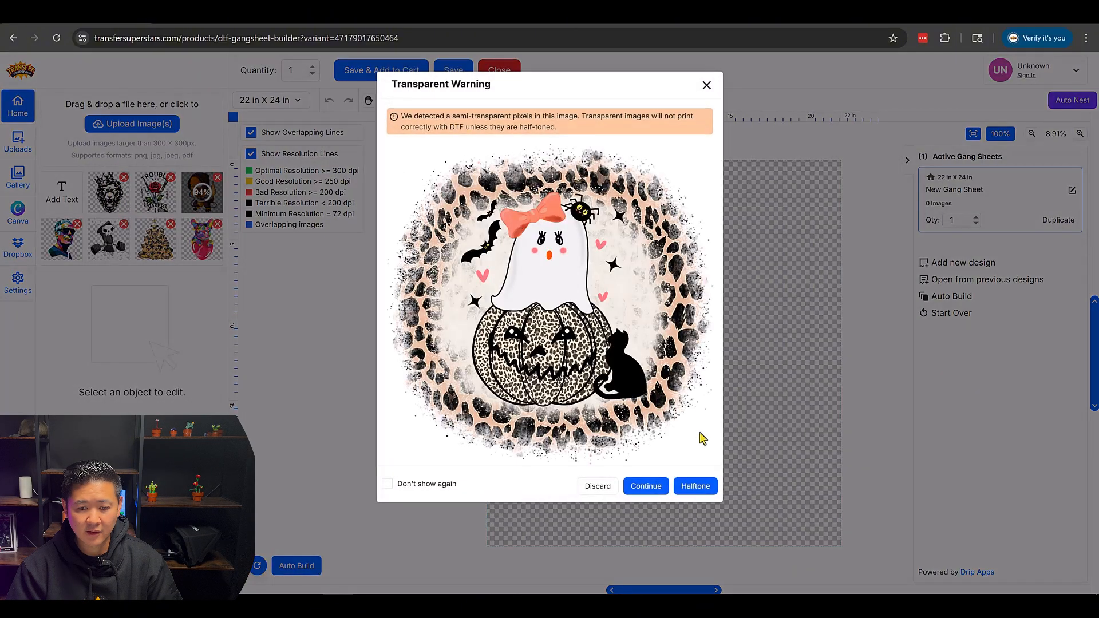
left_click(646, 488)
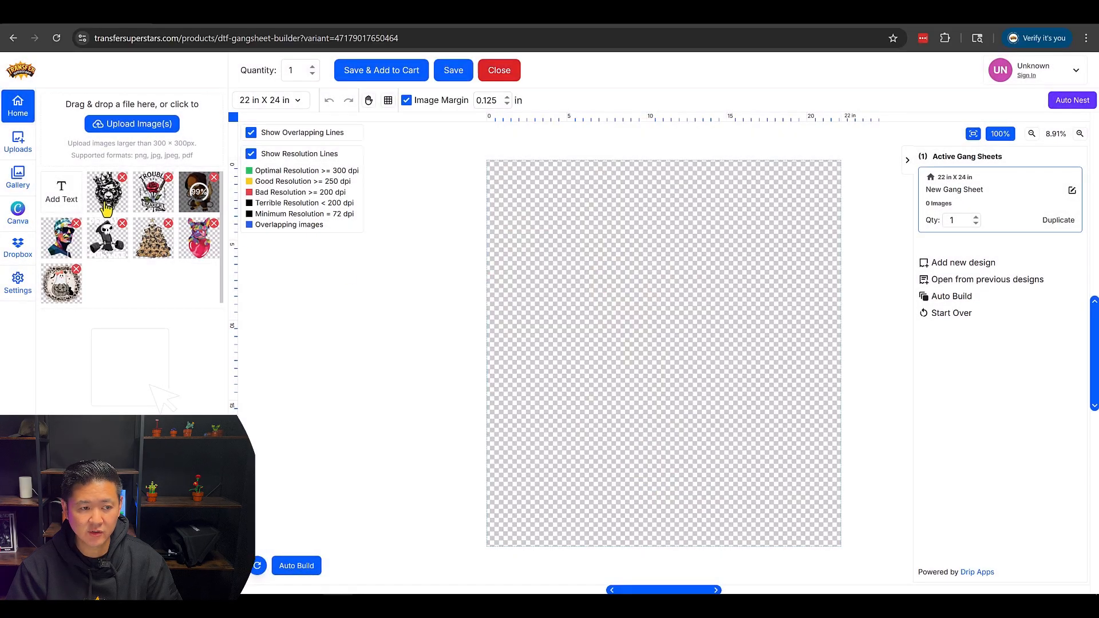
- Place the crowned lion design on the sheet, set its width to 3 in, and duplicate it into a row of six
left_click(106, 207)
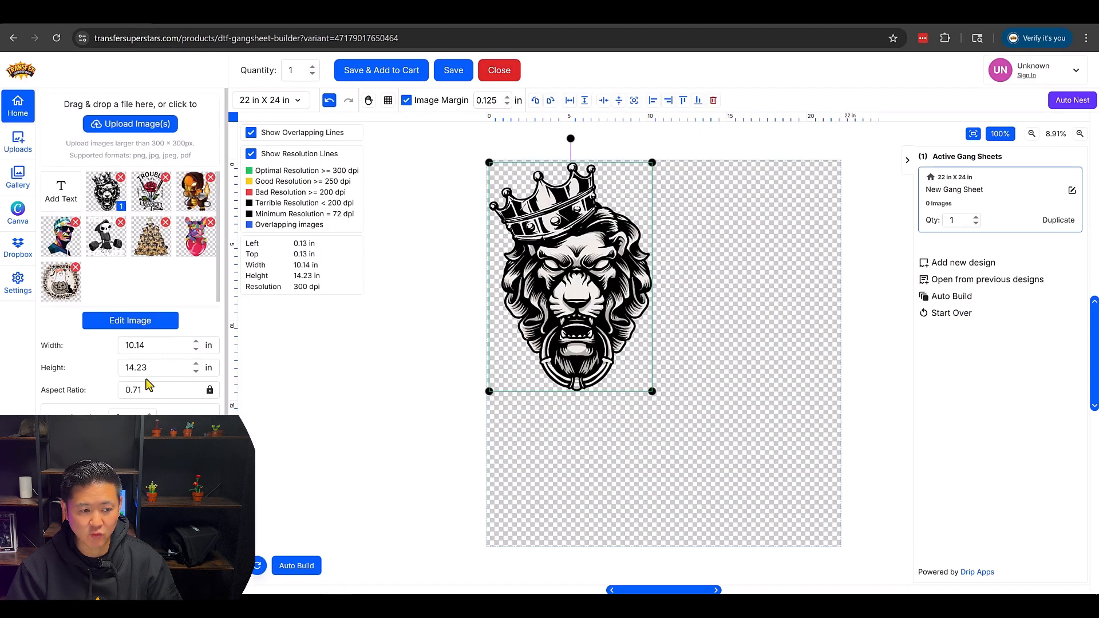
double_click(169, 346)
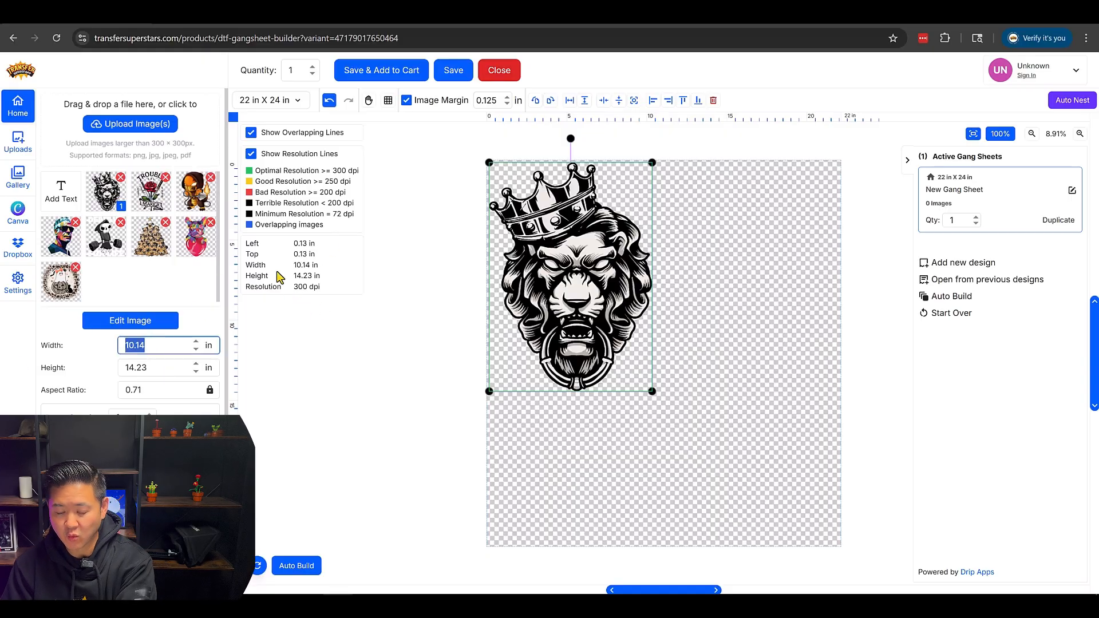
type("3")
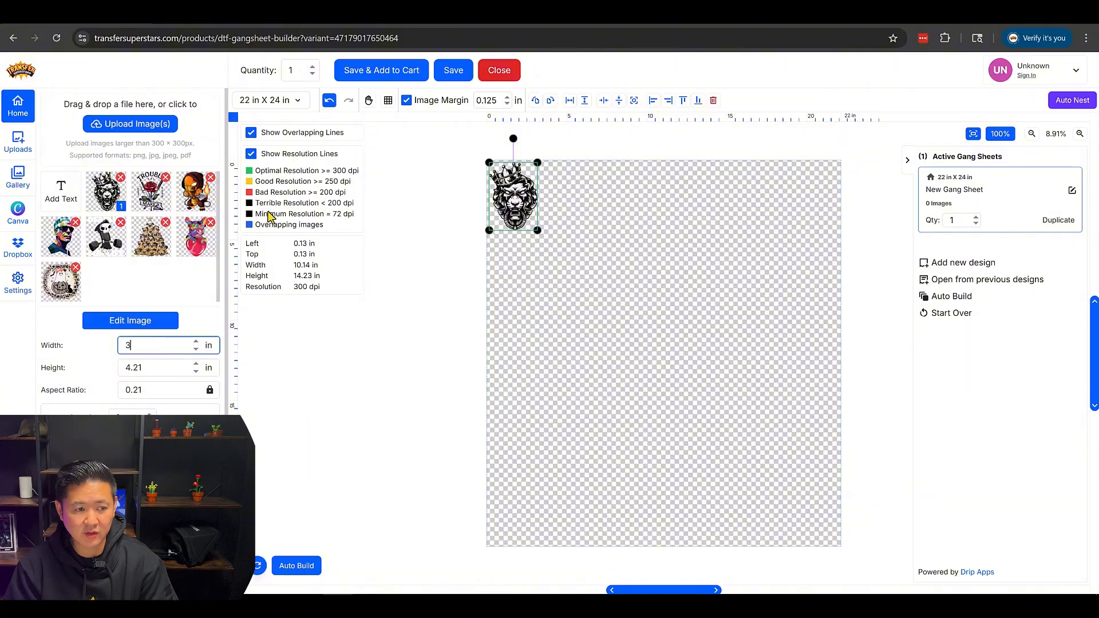
key("ctrl+d")
key("ctrl+d")
key("ctrl+d")
key("ctrl+d")
key("ctrl+d")
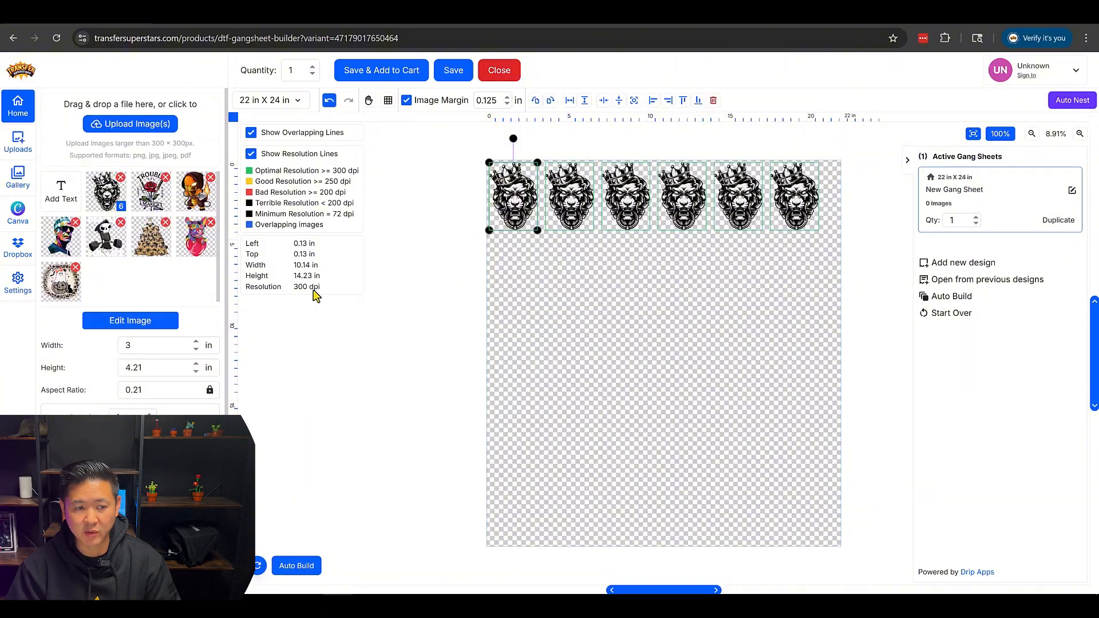
- Add the Trouble Maker rose design, set its height to 5 in, and duplicate it to make eight copies
left_click(150, 194)
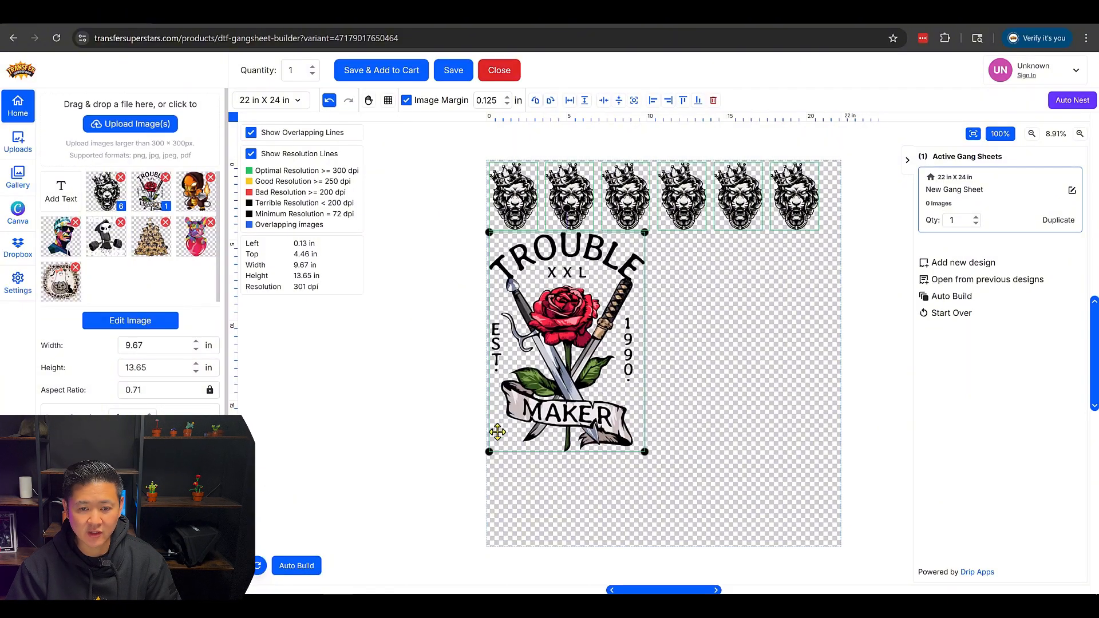
left_click_drag(159, 367, 93, 368)
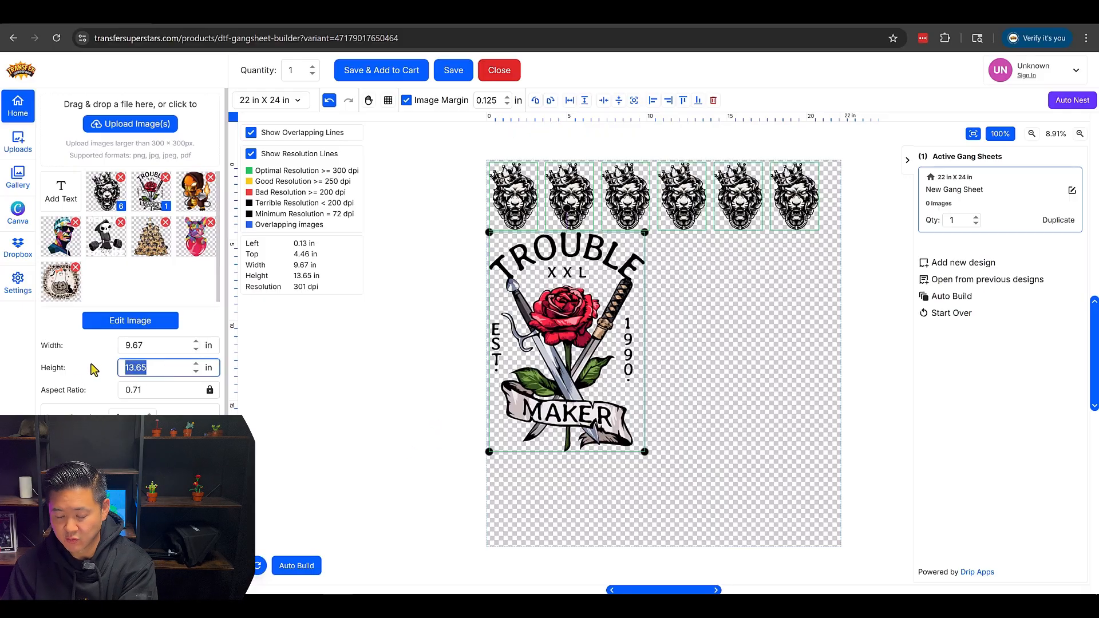
type("5")
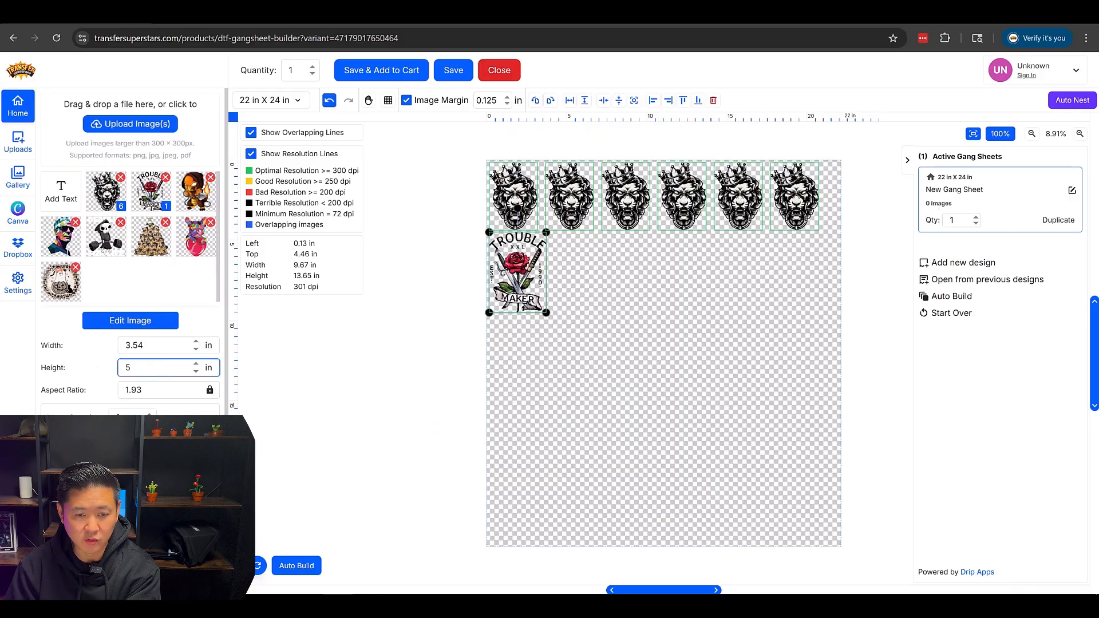
key("ctrl+d")
key("ctrl+d")
key("ctrl+d")
key("ctrl+d")
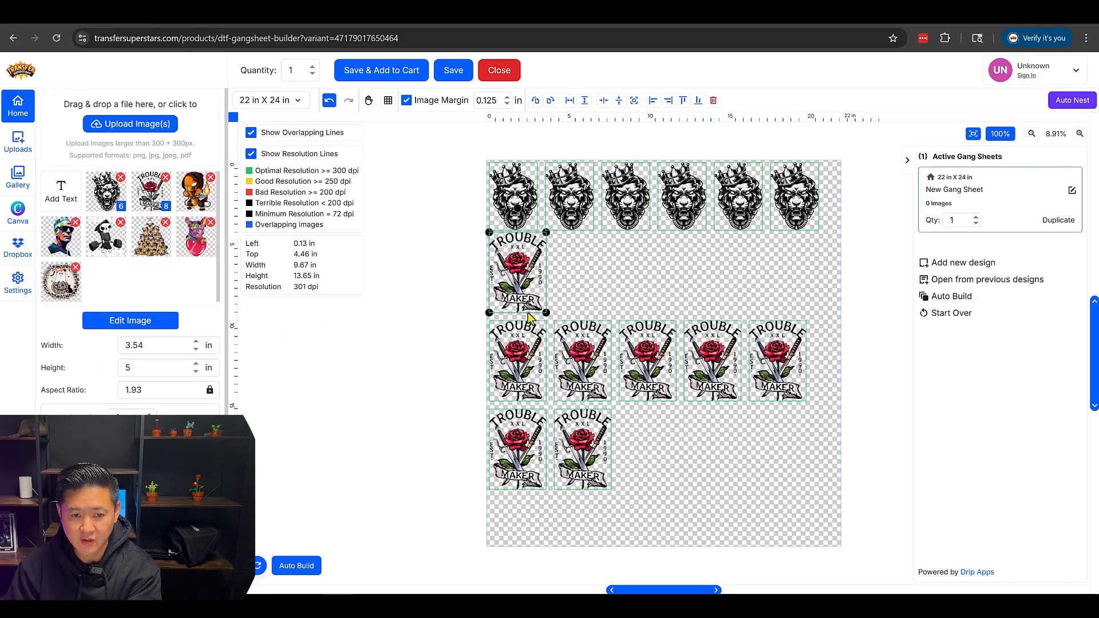
- Move four rose copies up beside the first one below the lions and delete the three leftover copies
left_click(593, 253)
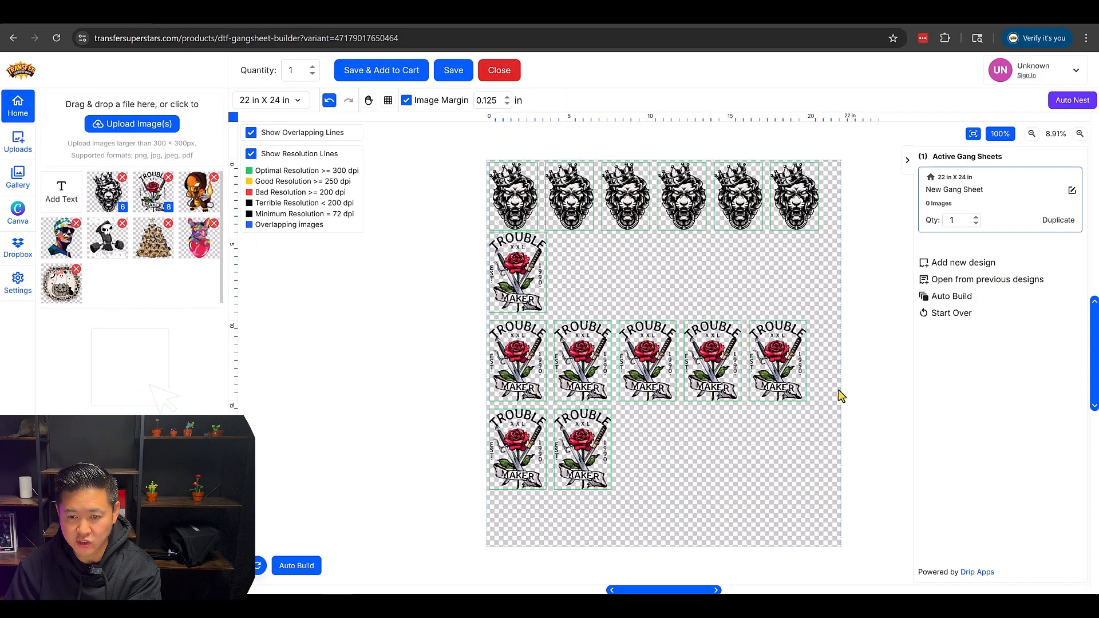
left_click_drag(840, 395, 584, 348)
left_click_drag(584, 349, 584, 262)
left_click_drag(662, 350, 493, 507)
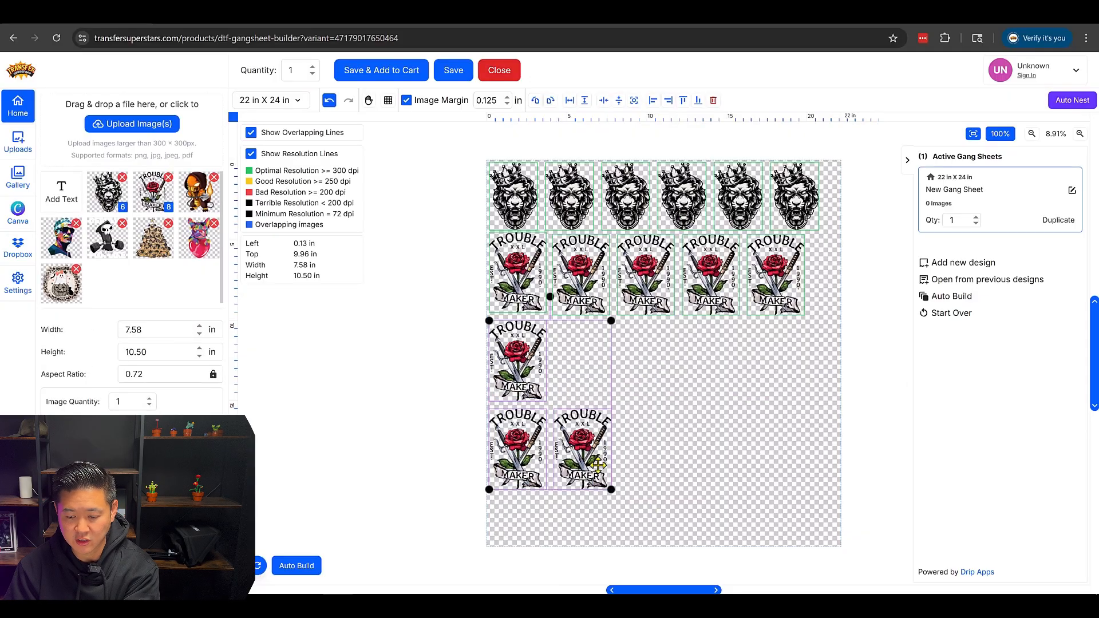
key("Delete")
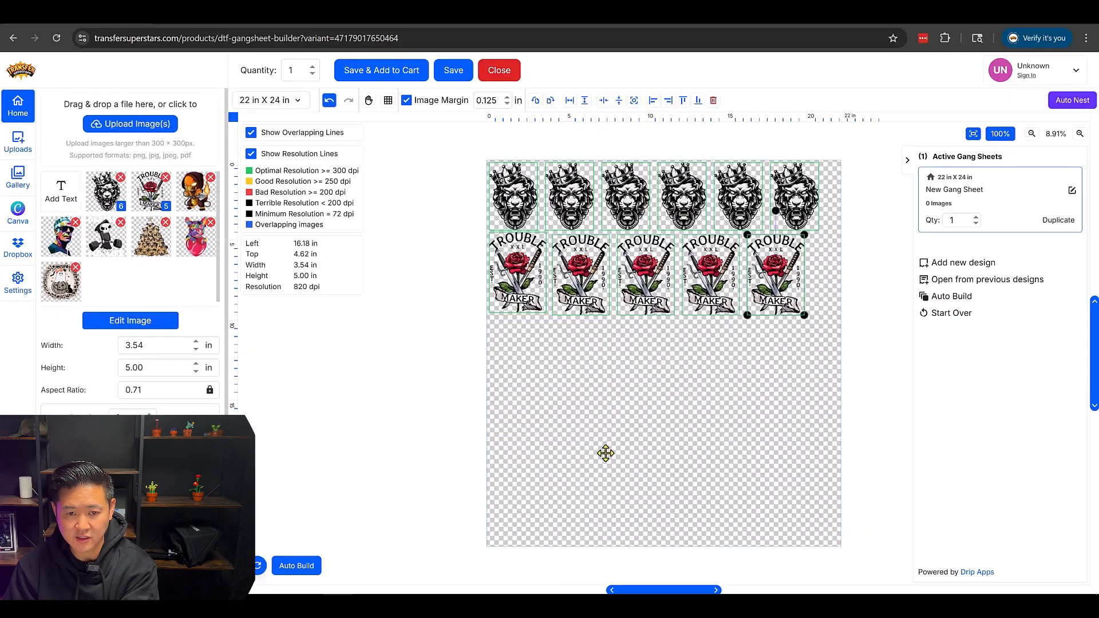
- Add the pug pyramid design to the sheet and place it directly below the rose row at the sheet's left edge
left_click(151, 254)
left_click_drag(638, 410, 576, 410)
left_click(194, 256)
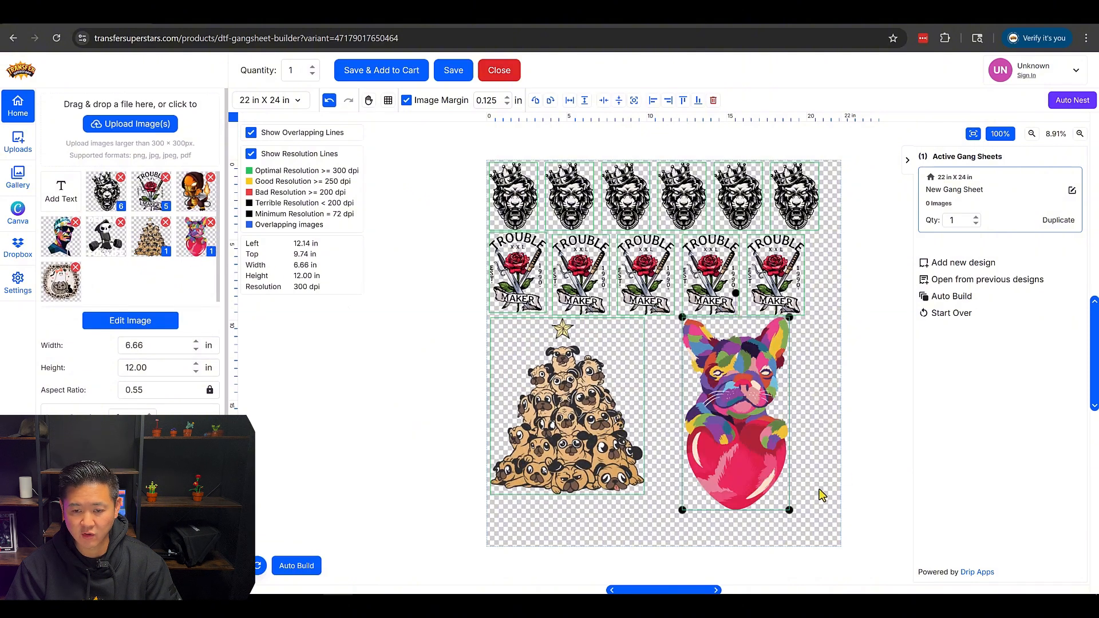
left_click_drag(730, 439, 703, 443)
left_click(798, 402)
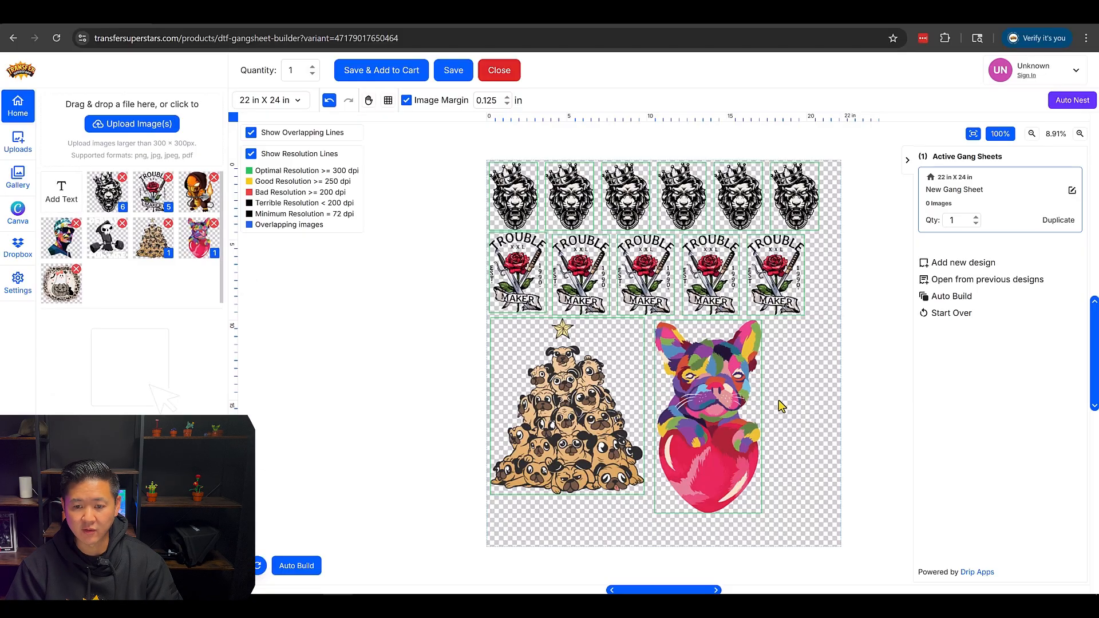
left_click(744, 420)
key("Delete")
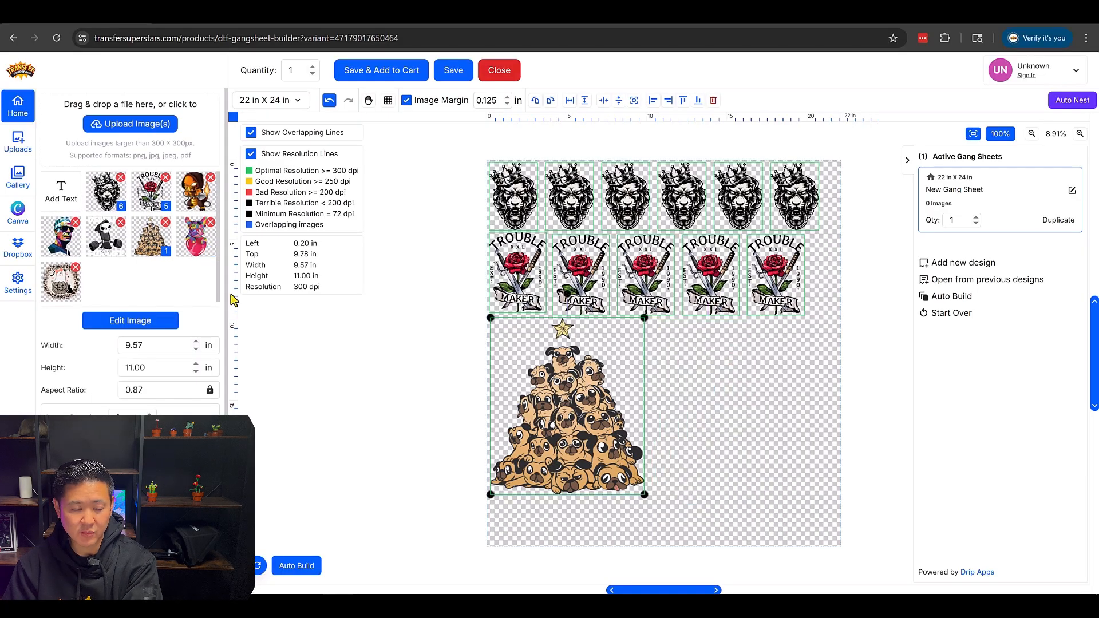
- Add the Deadlift For Life reaper design to the sheet in the space beside the pug pyramid
left_click(102, 252)
left_click(888, 412)
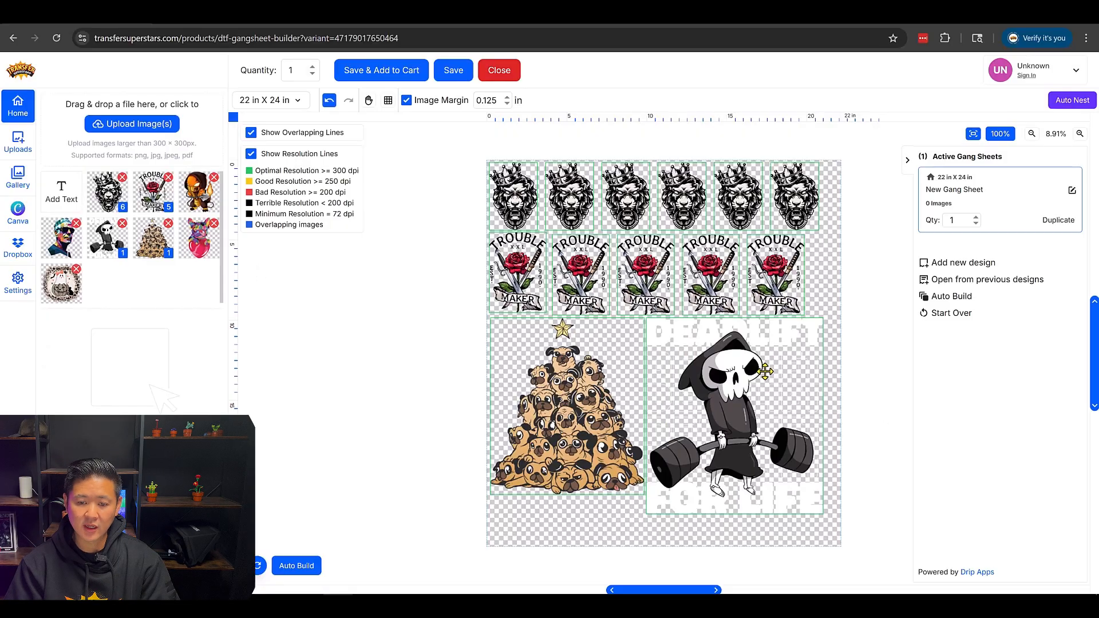
scroll(765, 406, "down", 1)
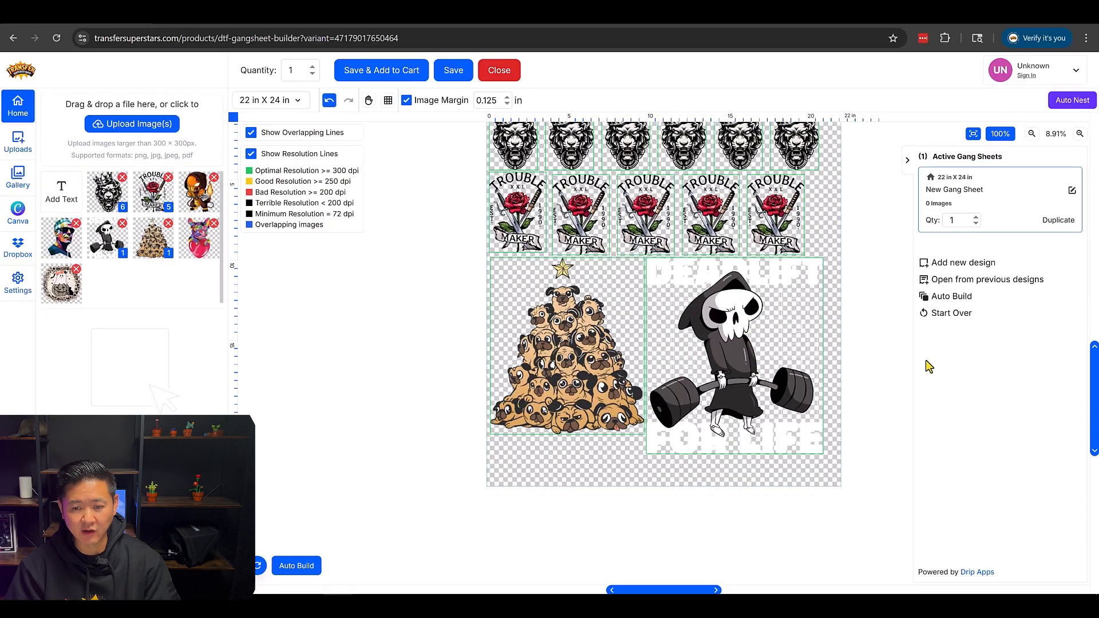
scroll(771, 356, "up", 1)
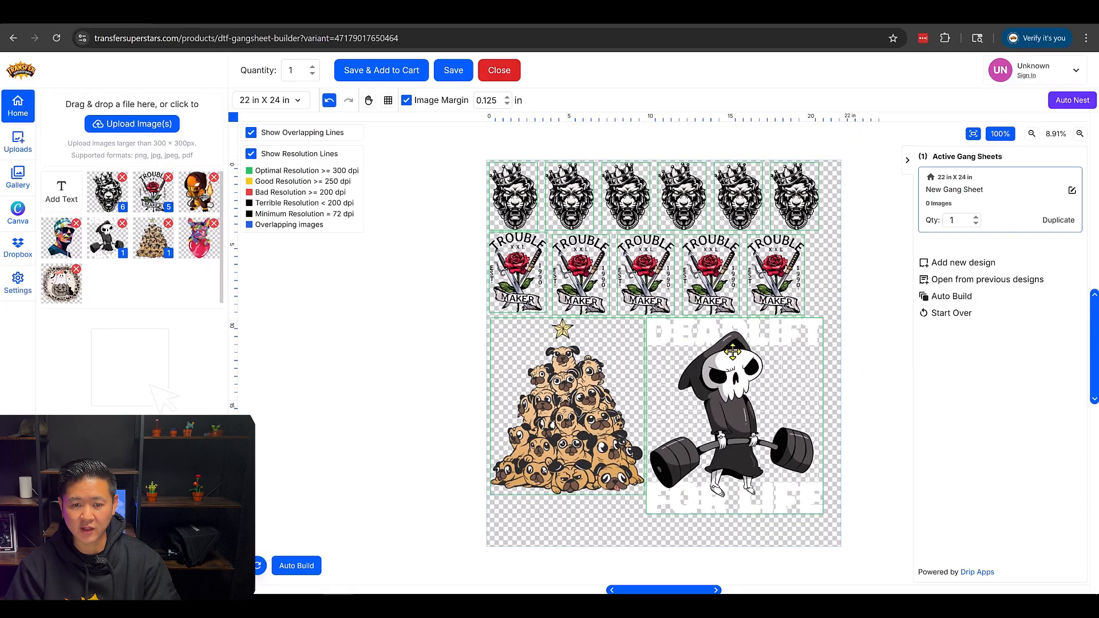
- Preview the sheet on the grey visual aid background, finish with black, and inspect the artwork up close
left_click(17, 284)
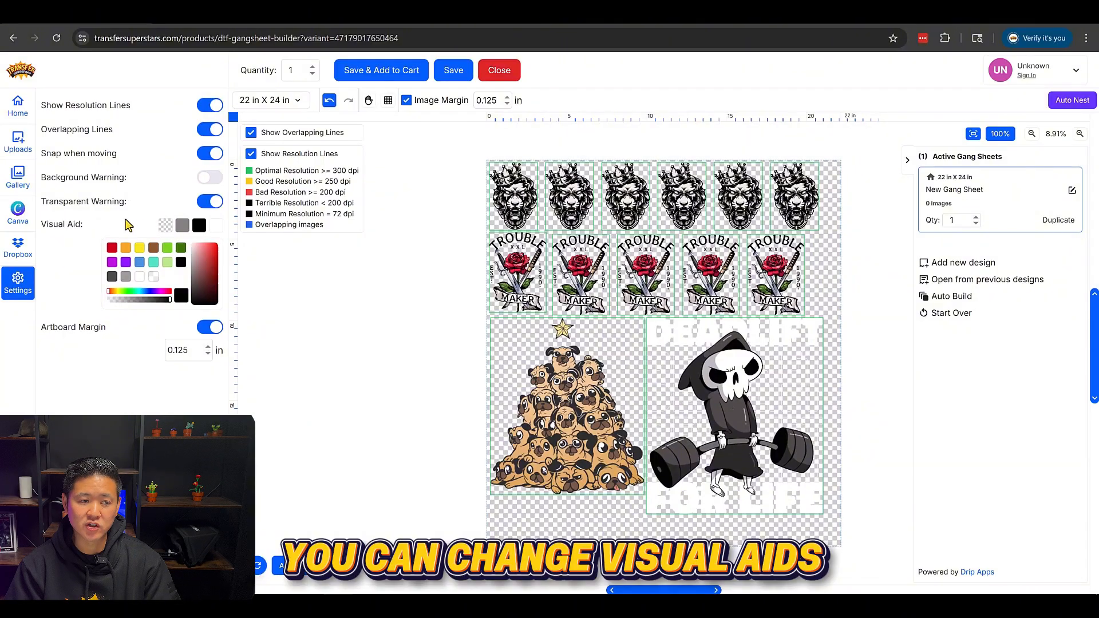
left_click(184, 225)
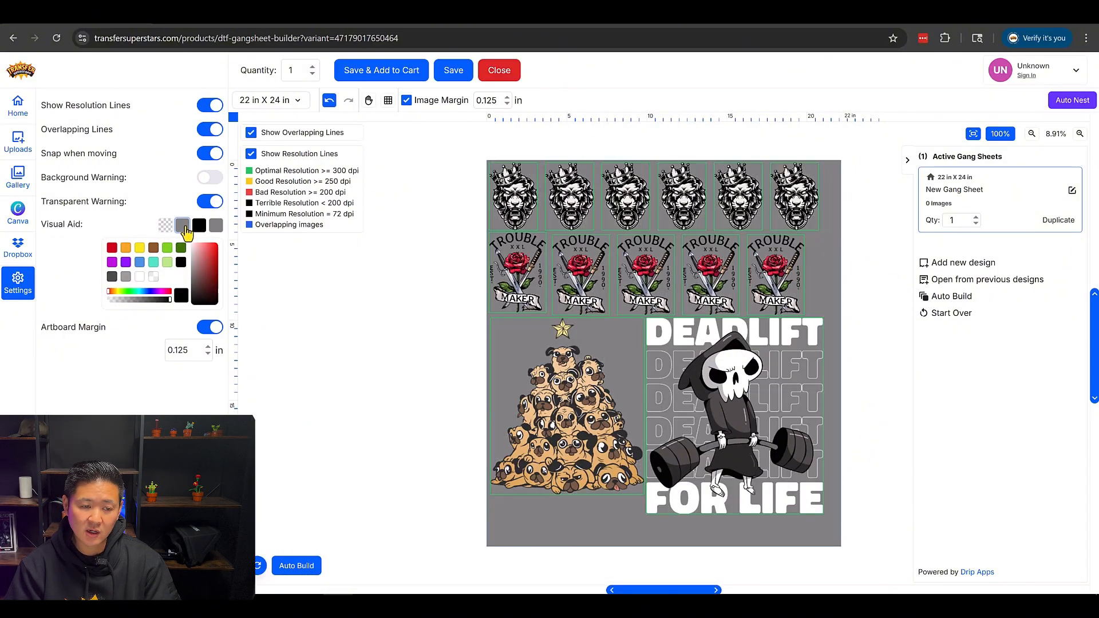
left_click(200, 227)
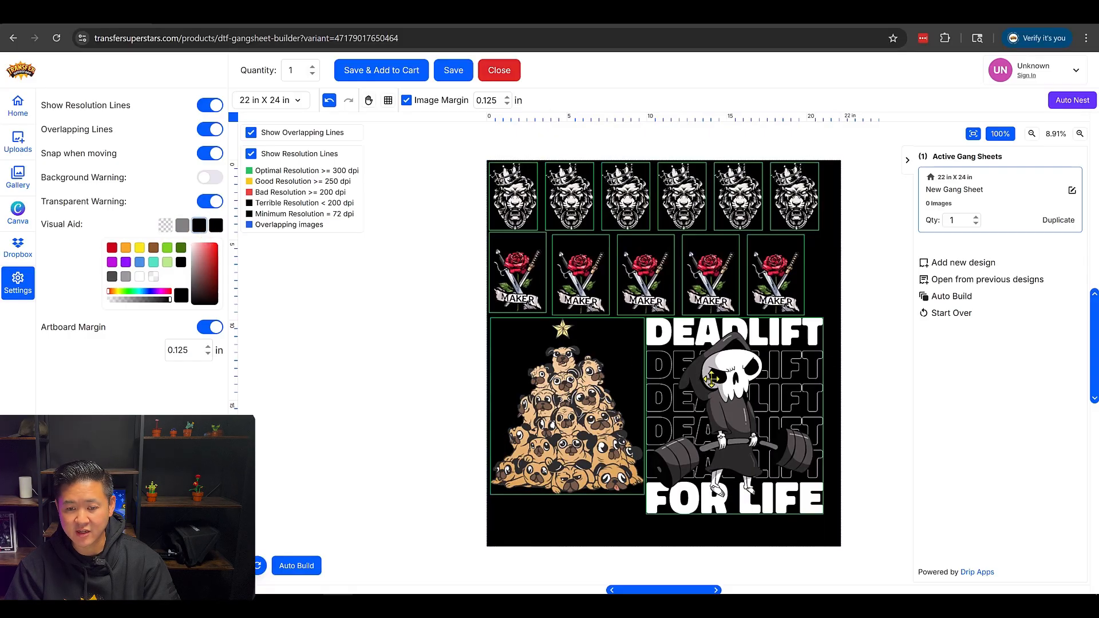
left_click(1081, 136)
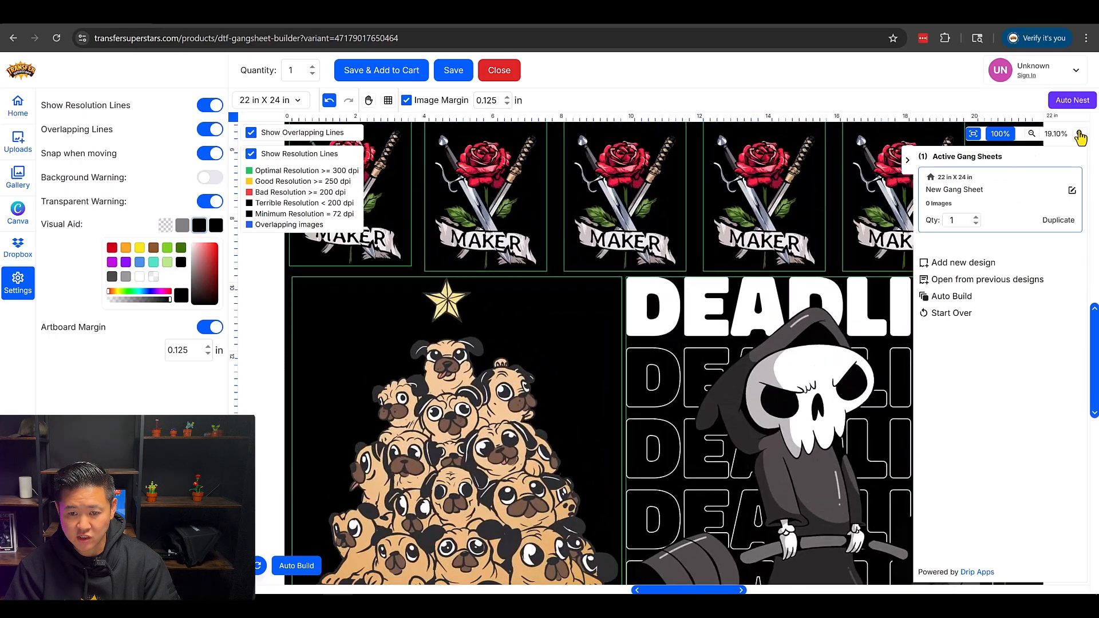
left_click(1081, 136)
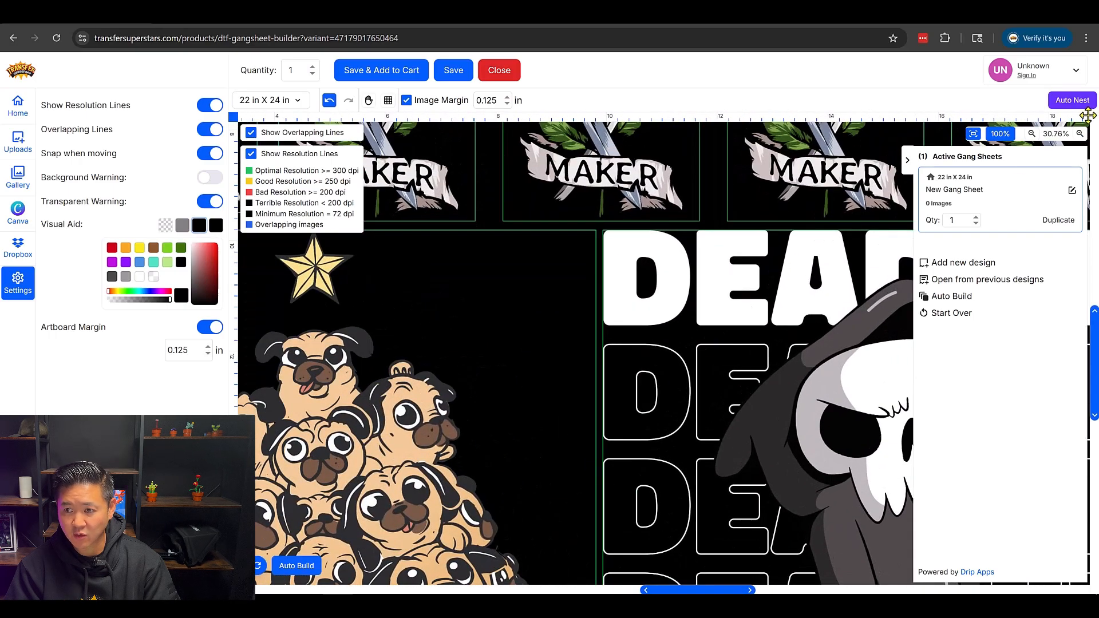
left_click(1032, 135)
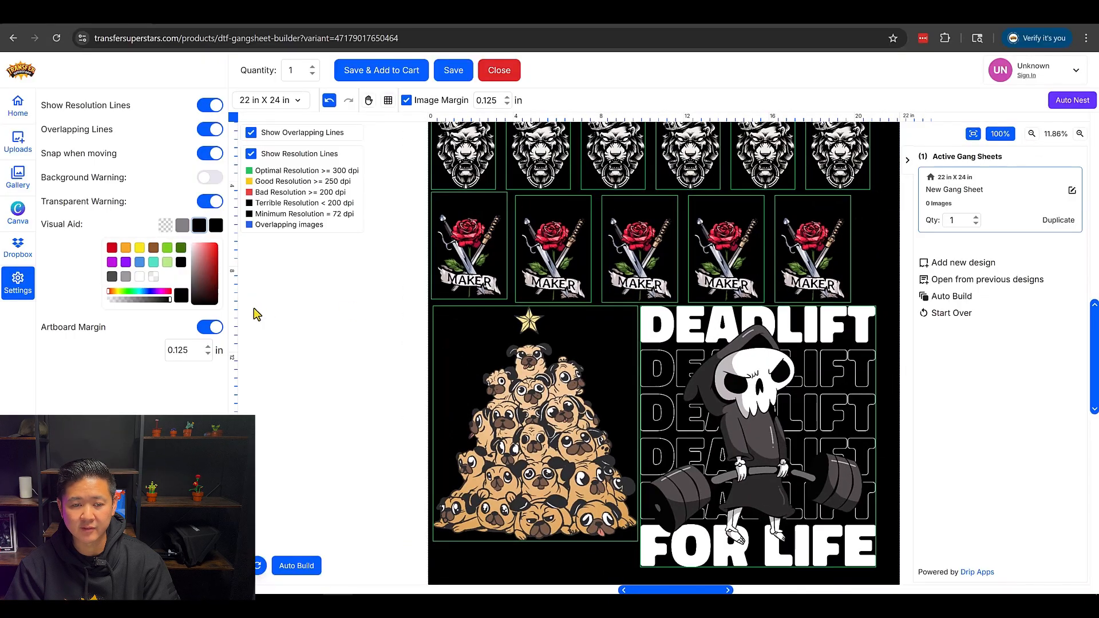
scroll(880, 161, "up", 2)
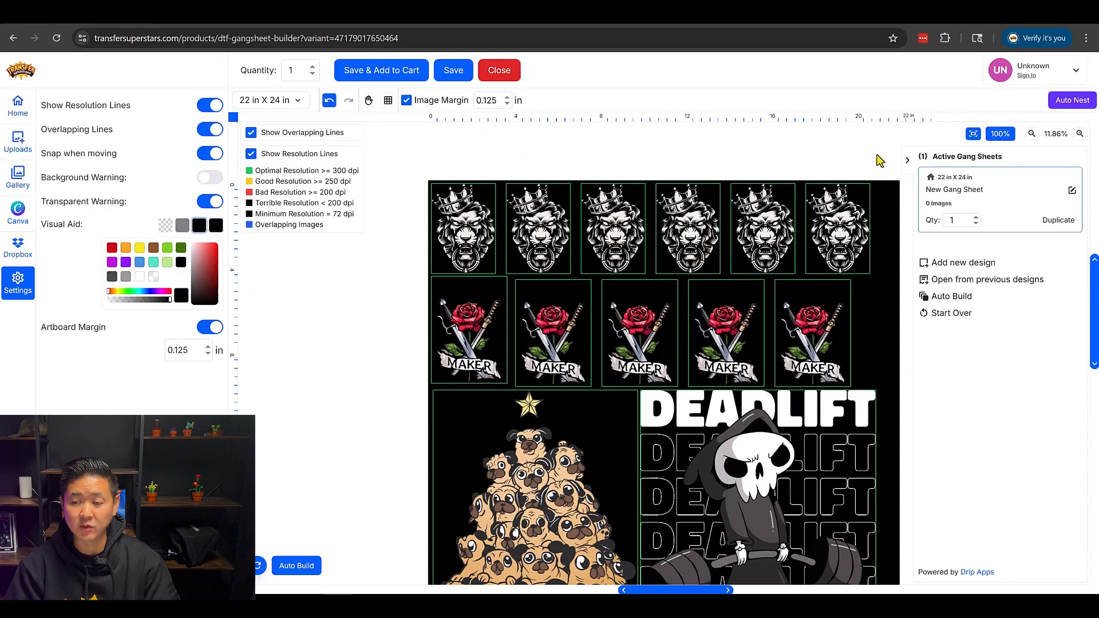
- Name the design 2025-09-24-Sheet 2, accept the artwork rights agreement, and add the gang sheet to the cart
left_click(376, 80)
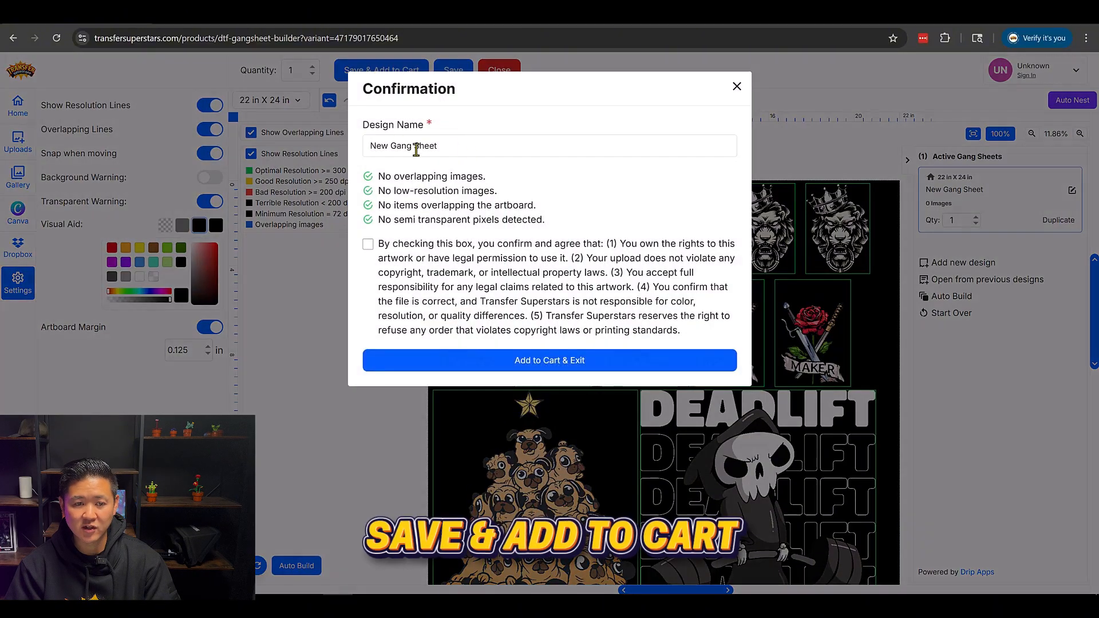
left_click_drag(407, 146, 438, 146)
key("ctrl+a")
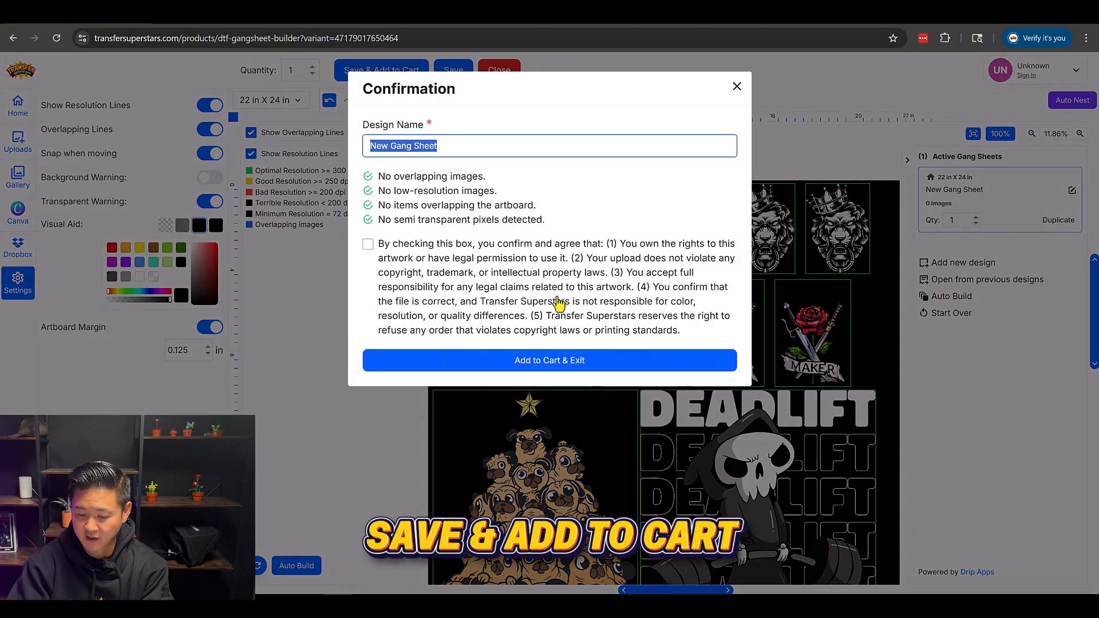
type("2025-09")
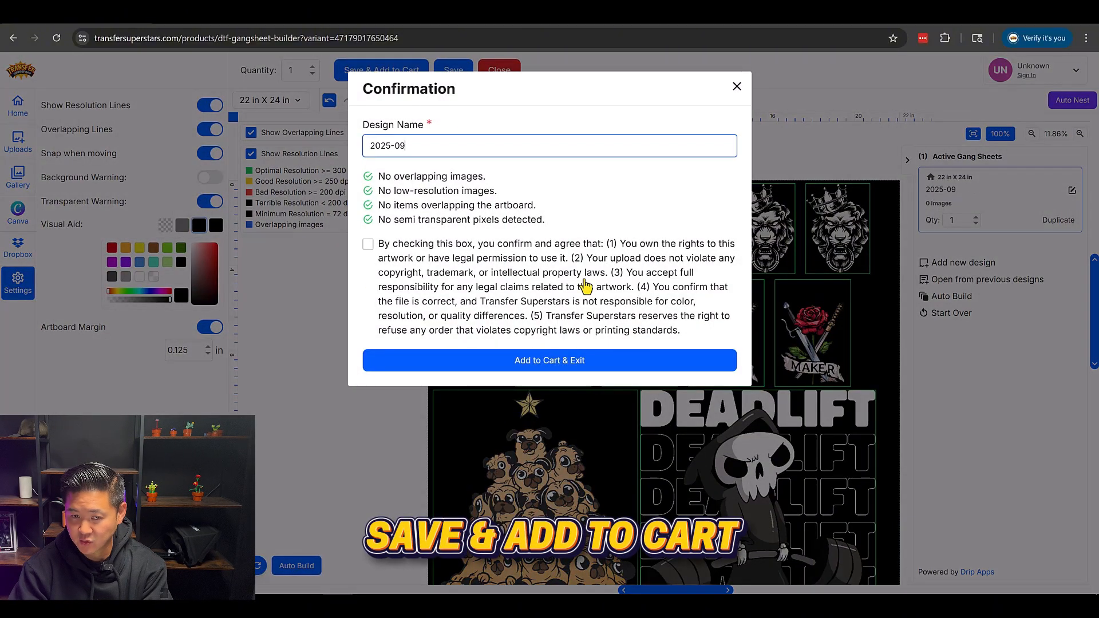
type("-24-2")
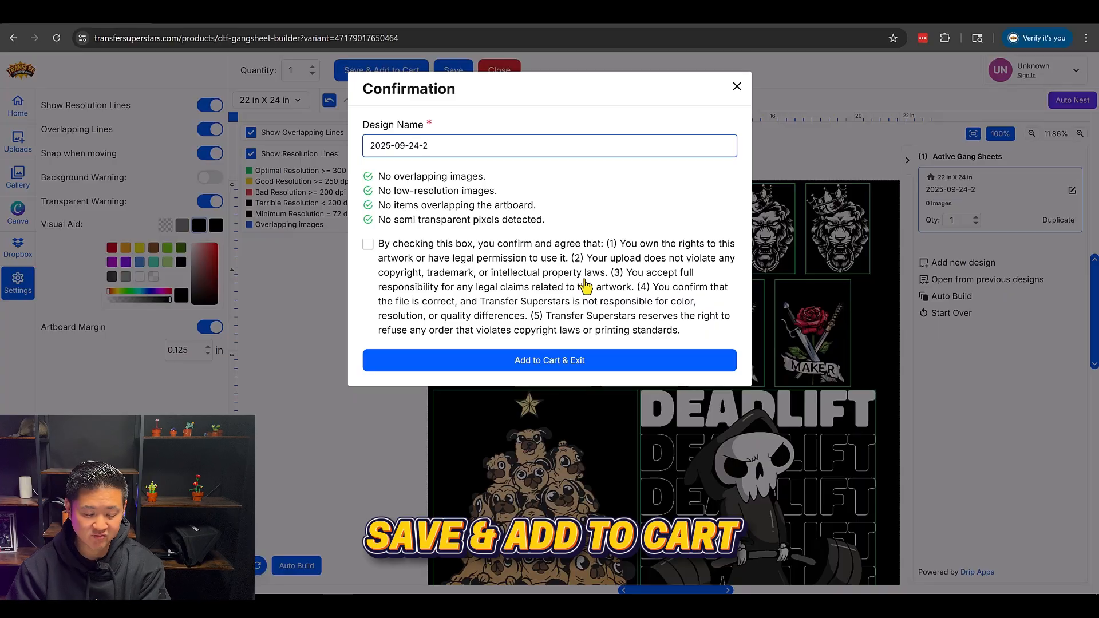
key("BackSpace")
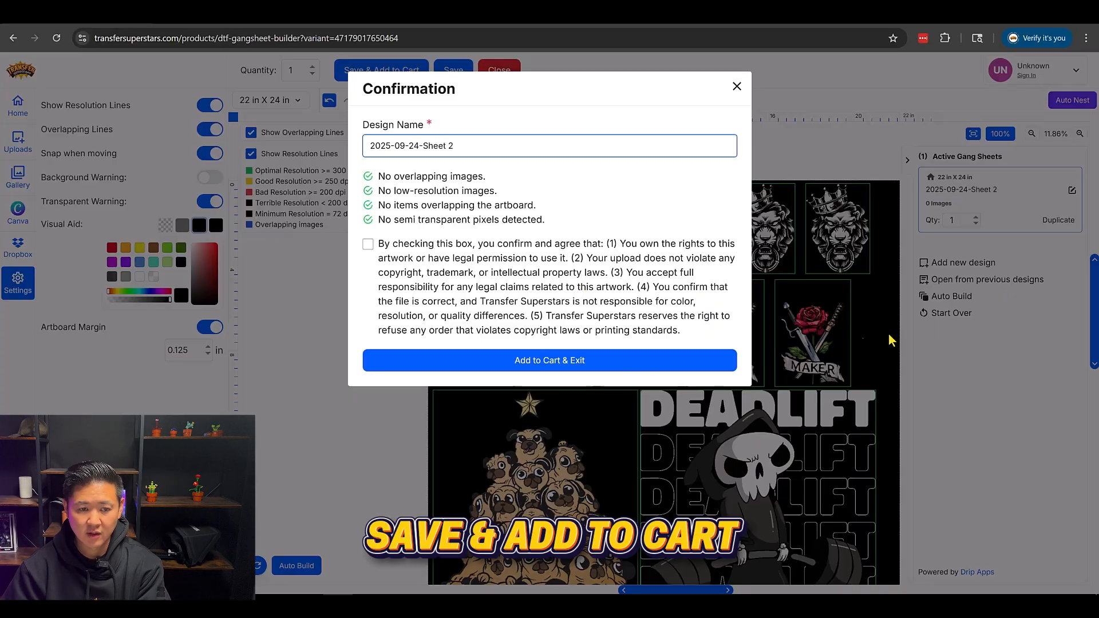
left_click(441, 258)
left_click(465, 365)
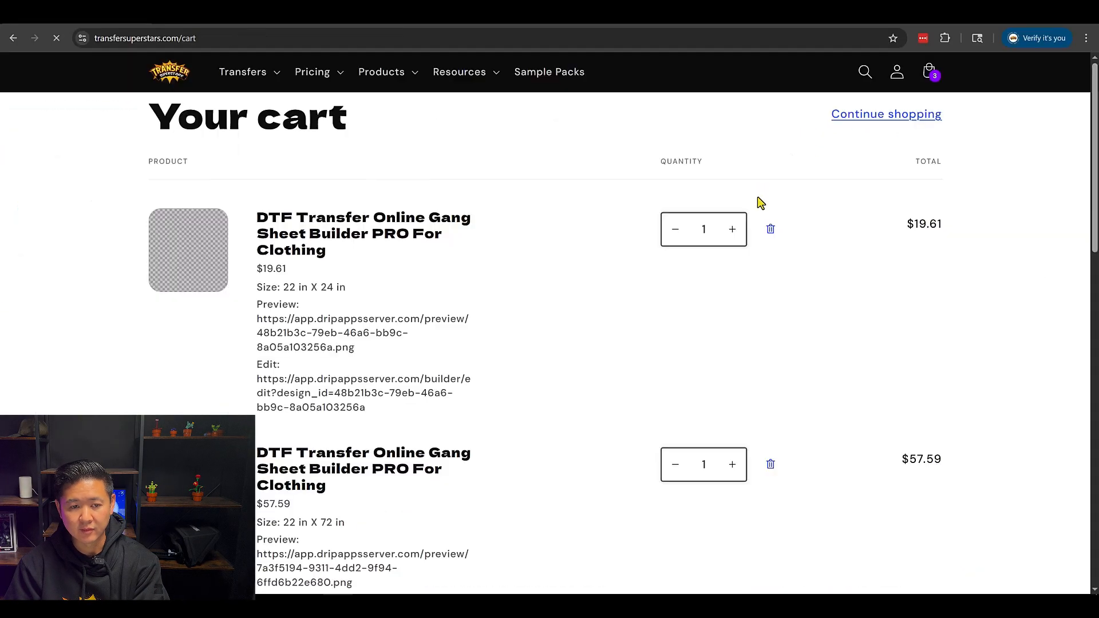
- Review the cart's gang sheet items, rush processing options, and checkout section
scroll(373, 279, "down", 9)
scroll(225, 275, "up", 7)
scroll(275, 303, "up", 2)
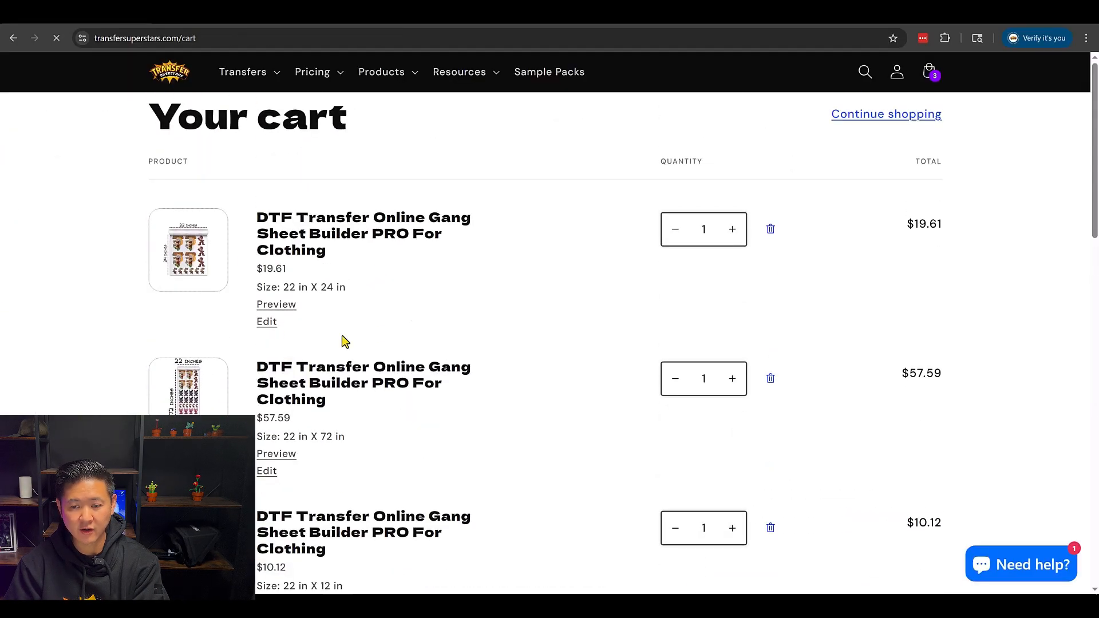
scroll(573, 342, "down", 5)
scroll(576, 343, "up", 3)
scroll(578, 343, "down", 7)
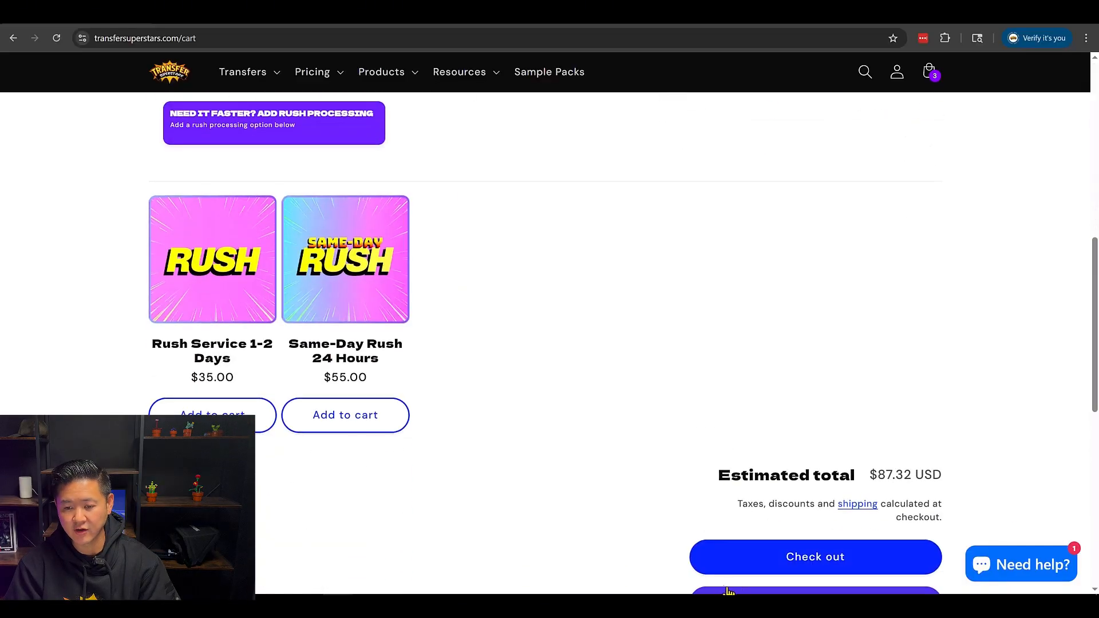
scroll(754, 462, "up", 6)
scroll(825, 515, "down", 3)
scroll(853, 503, "down", 5)
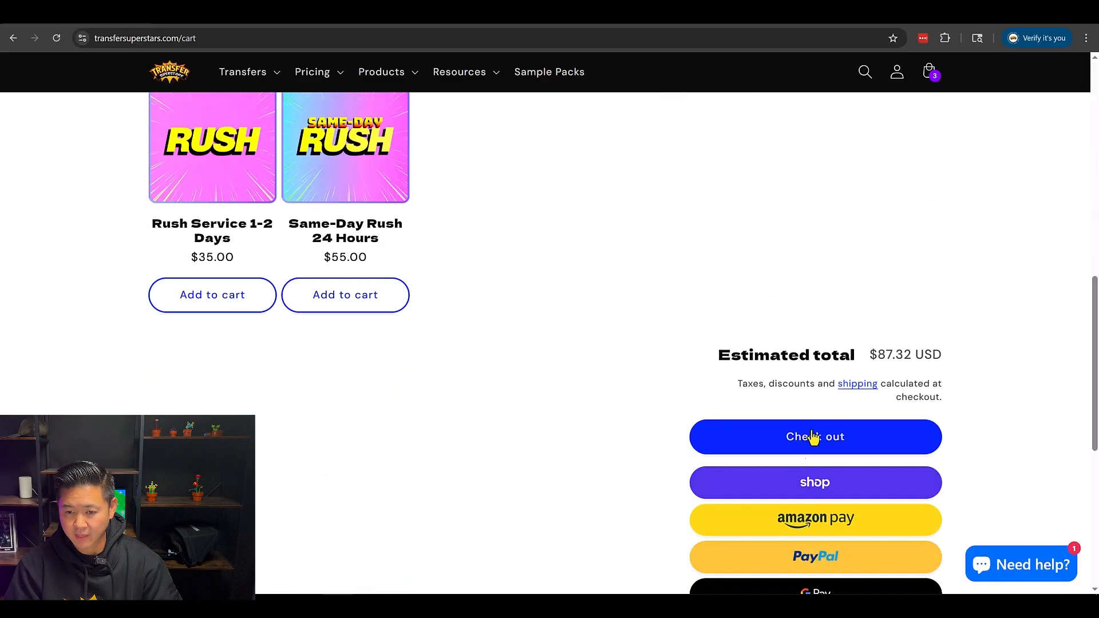